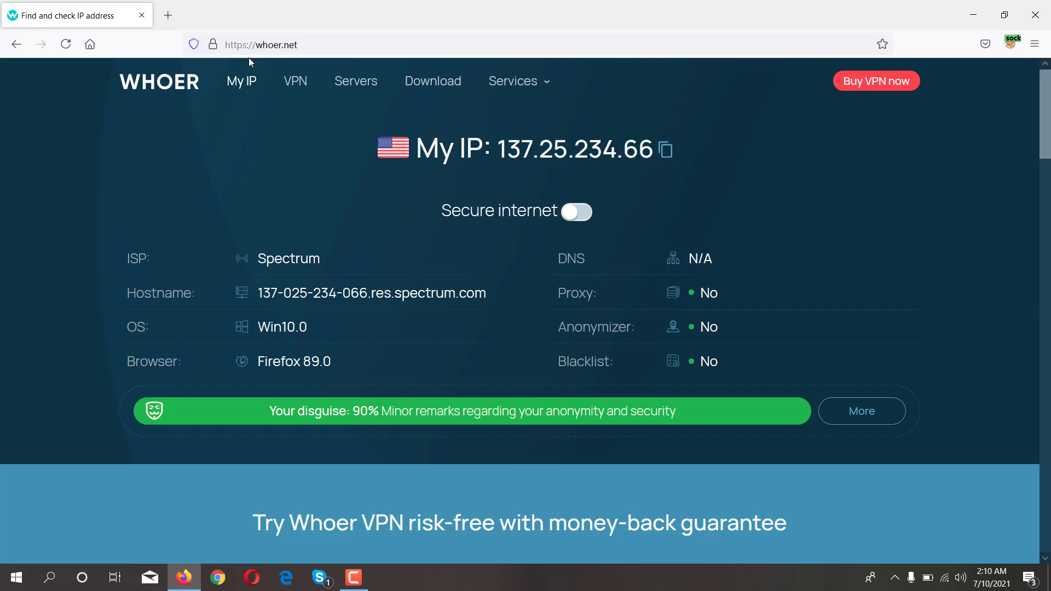
- Search Google for 1q in a new browser tab
click(173, 16)
text(1q)
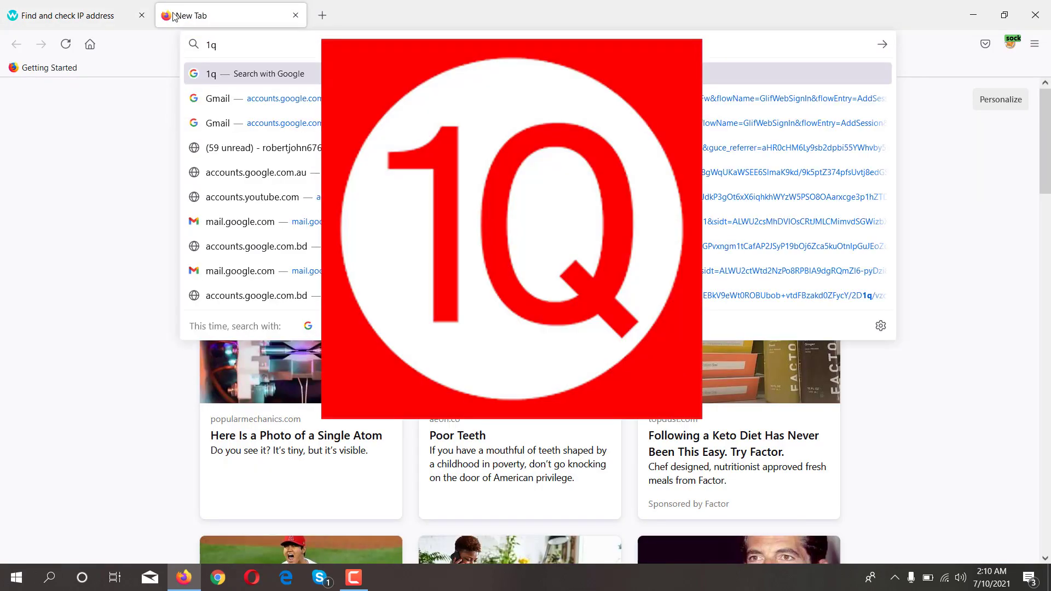
key(Return)
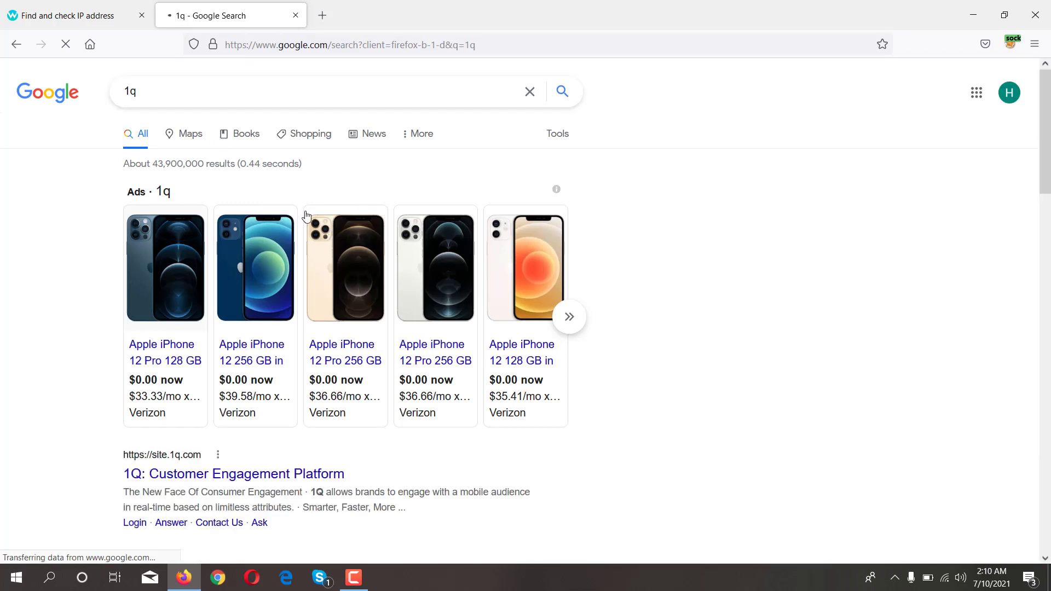
- Scroll the 1q results, highlighting the App Store rating and Play Store payments description
scroll(333, 192, down, 5)
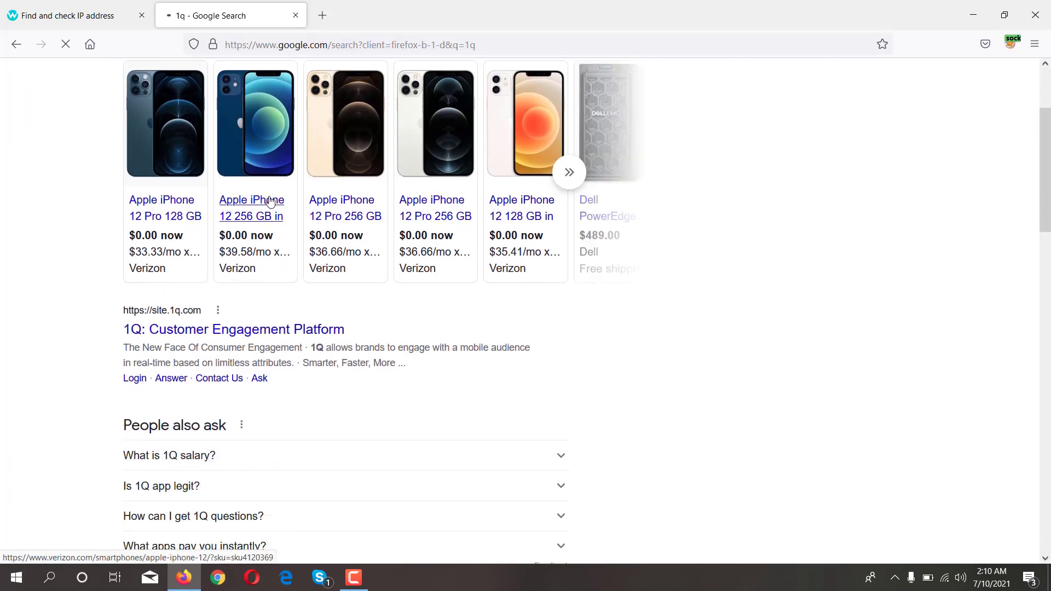
scroll(162, 317, up, 2)
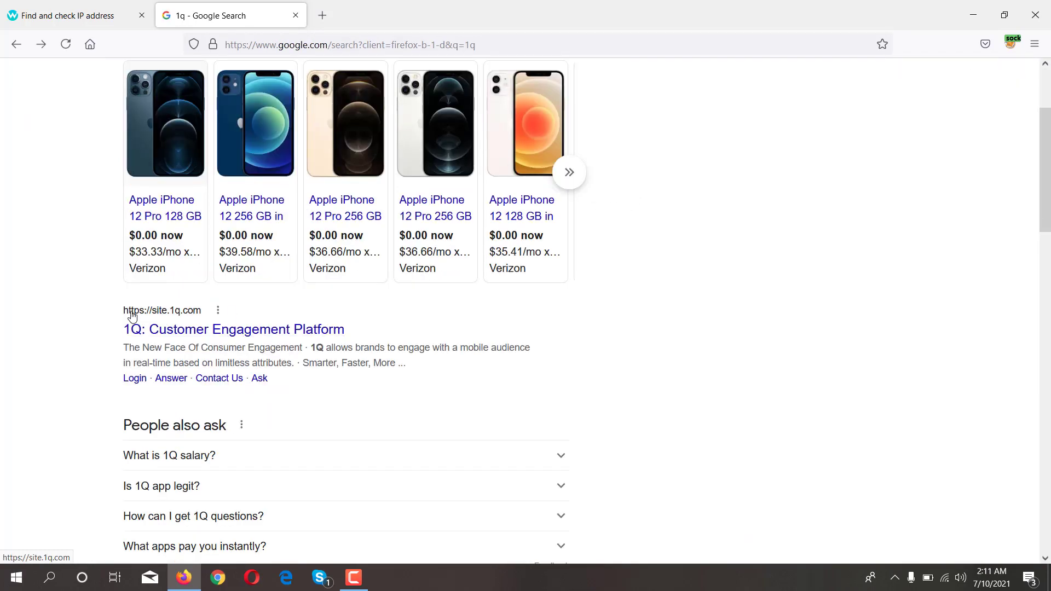
scroll(214, 329, down, 6)
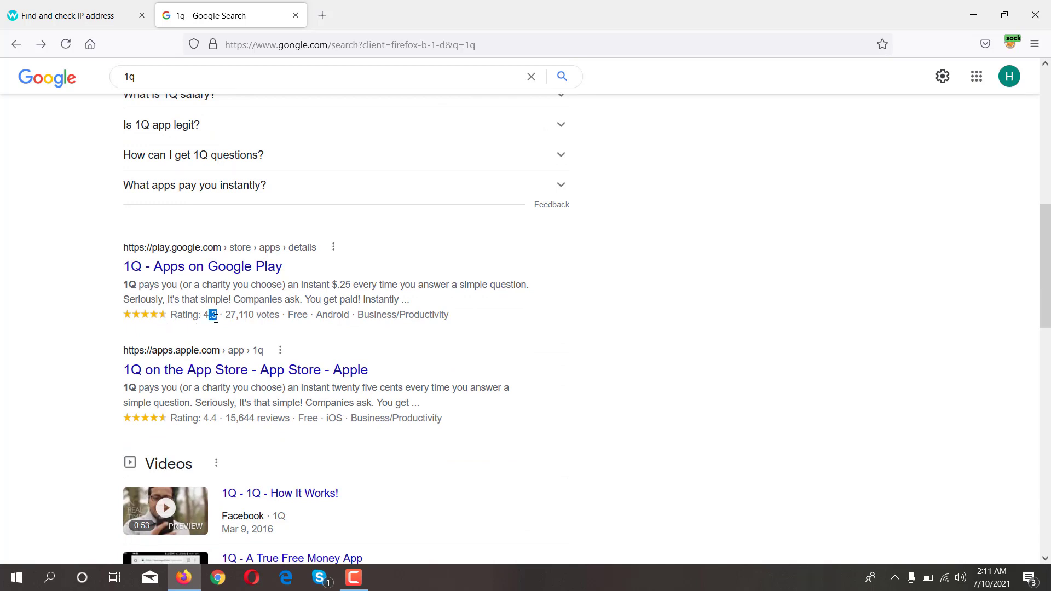
drag(189, 418, 221, 419)
drag(139, 285, 529, 286)
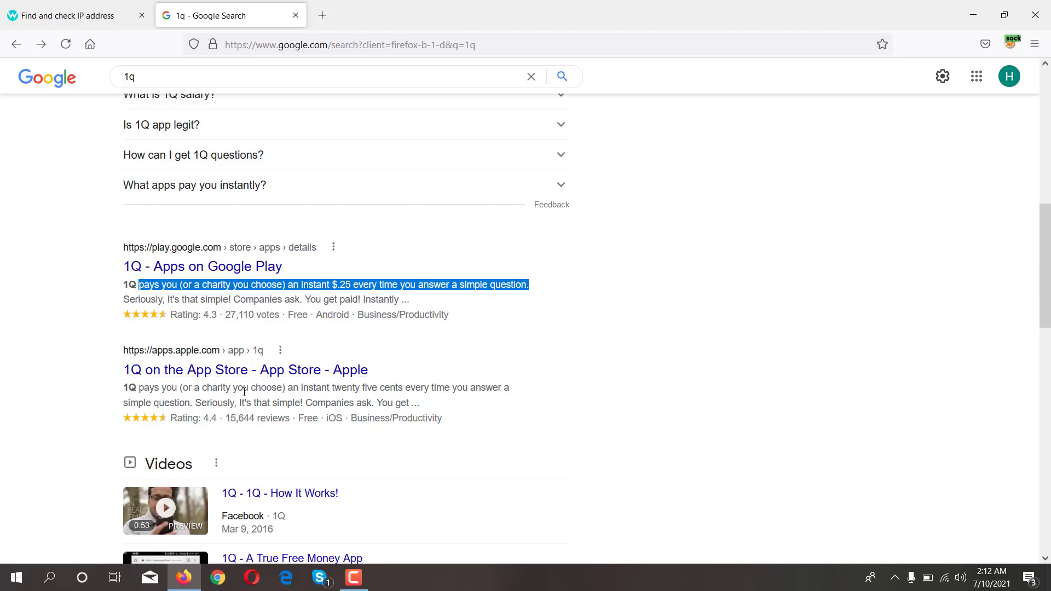
scroll(245, 392, up, 5)
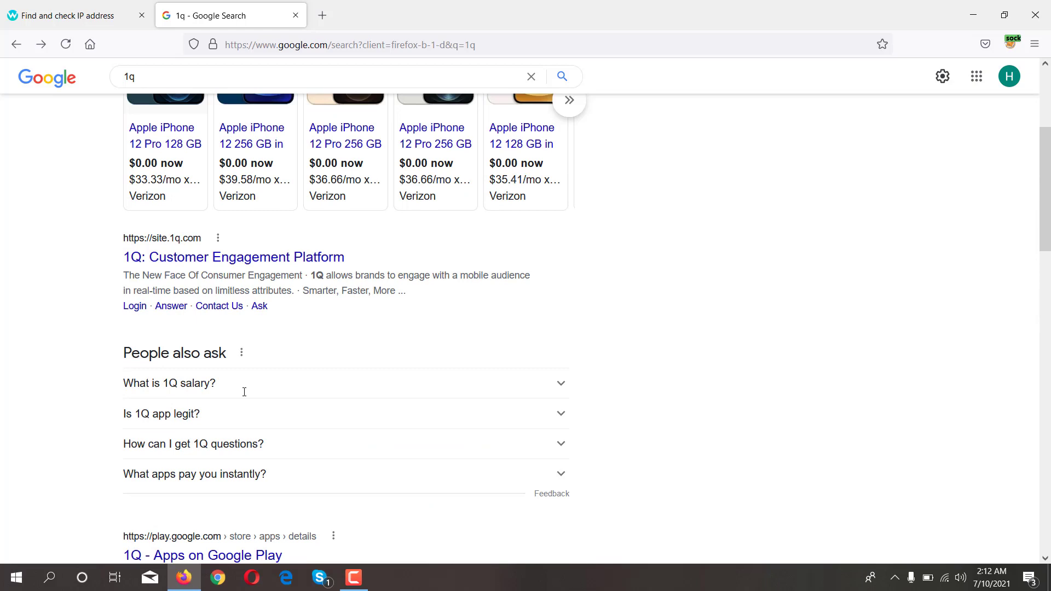
- Open the 1Q site and read its headline, 1,162,021 member count and phone-answering heading
click(294, 259)
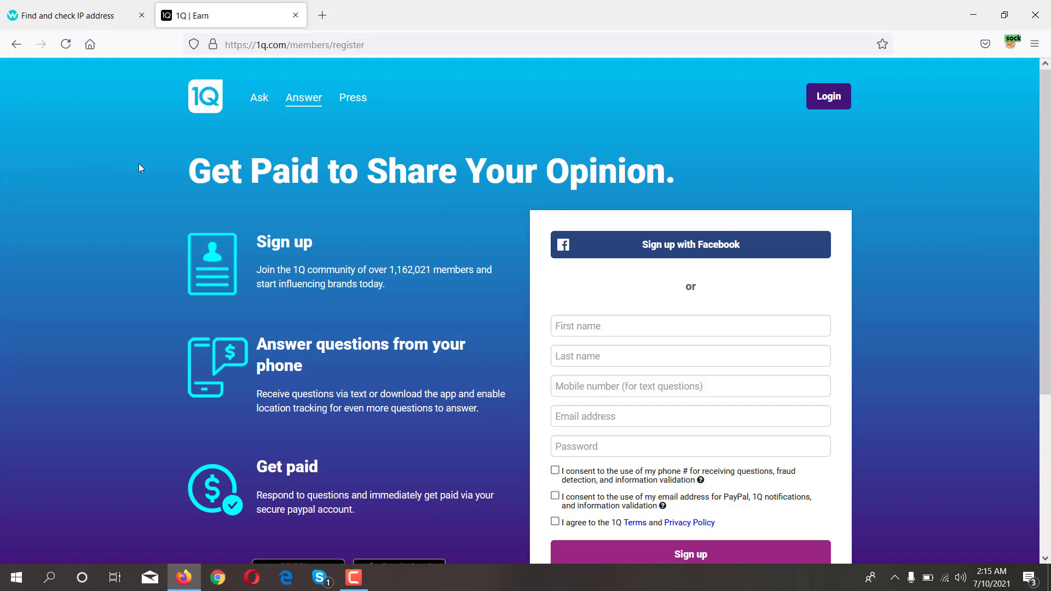
drag(204, 181, 648, 176)
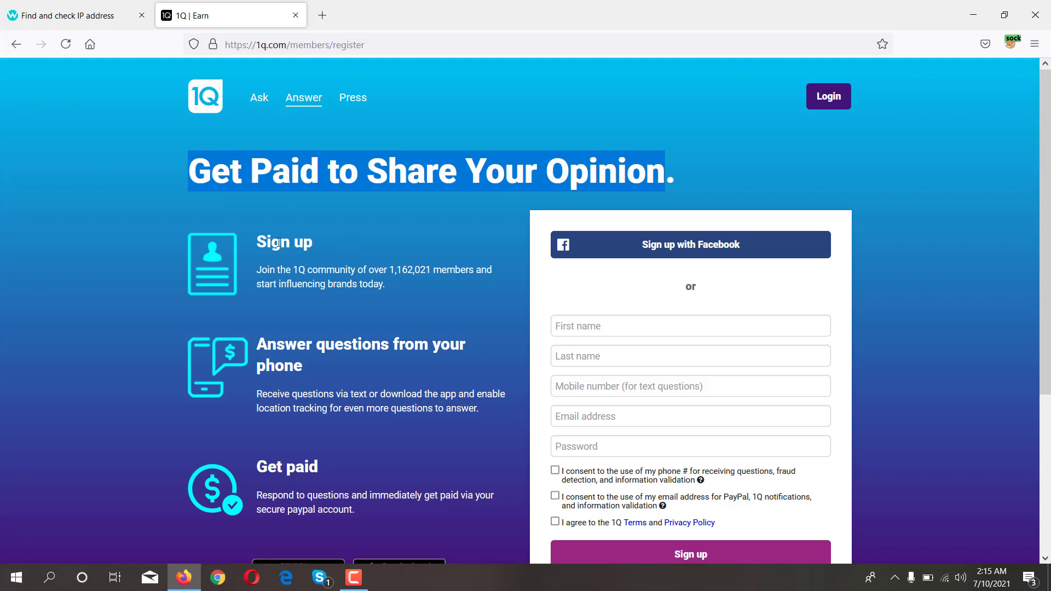
scroll(389, 125, down, 3)
drag(389, 125, 431, 124)
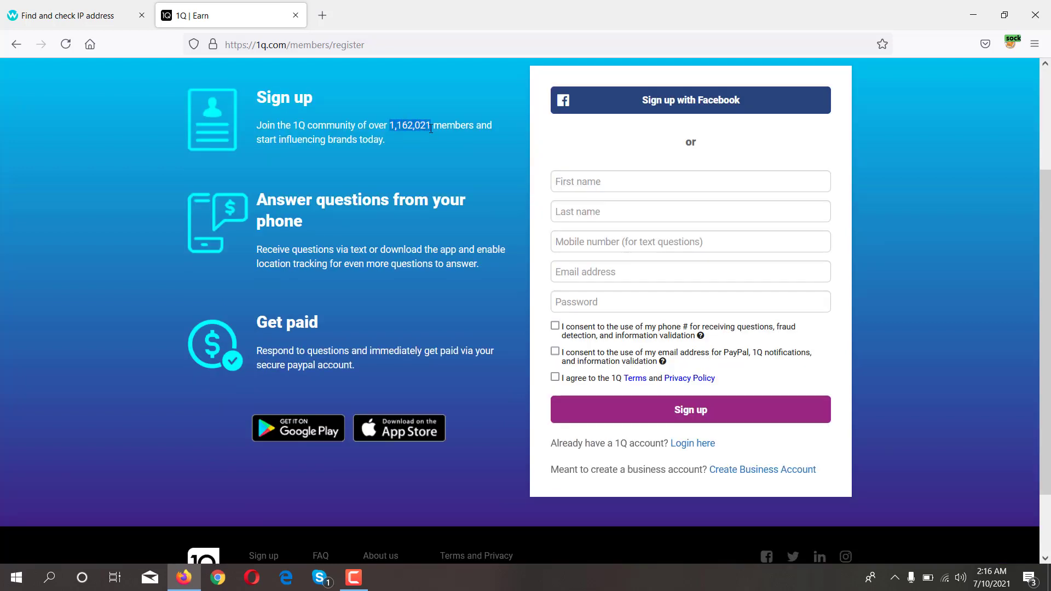
drag(256, 202, 346, 236)
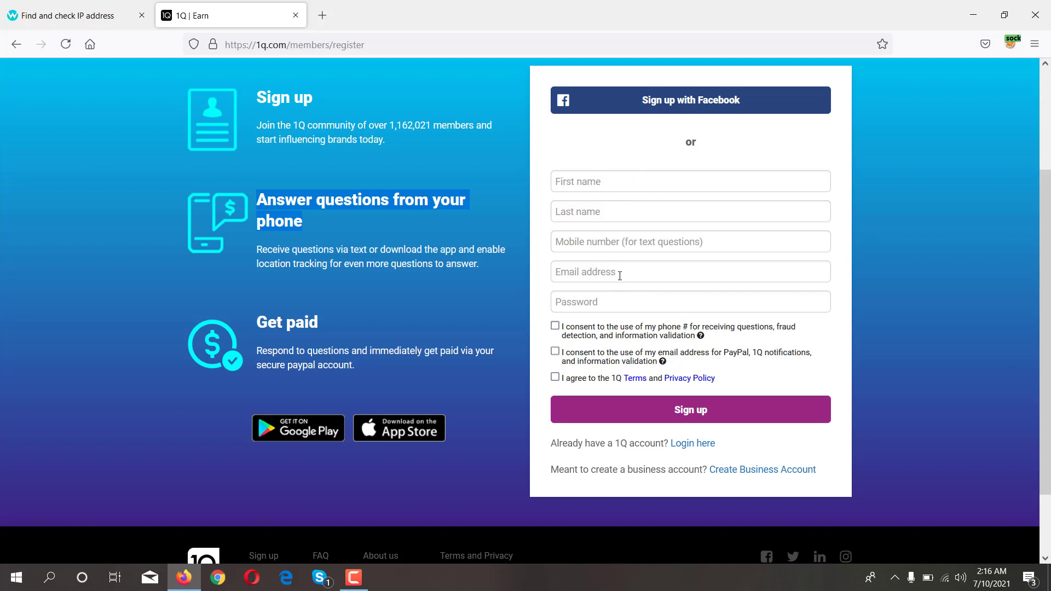
- Enter the user's first and last name, correcting a typo in the last name
click(606, 187)
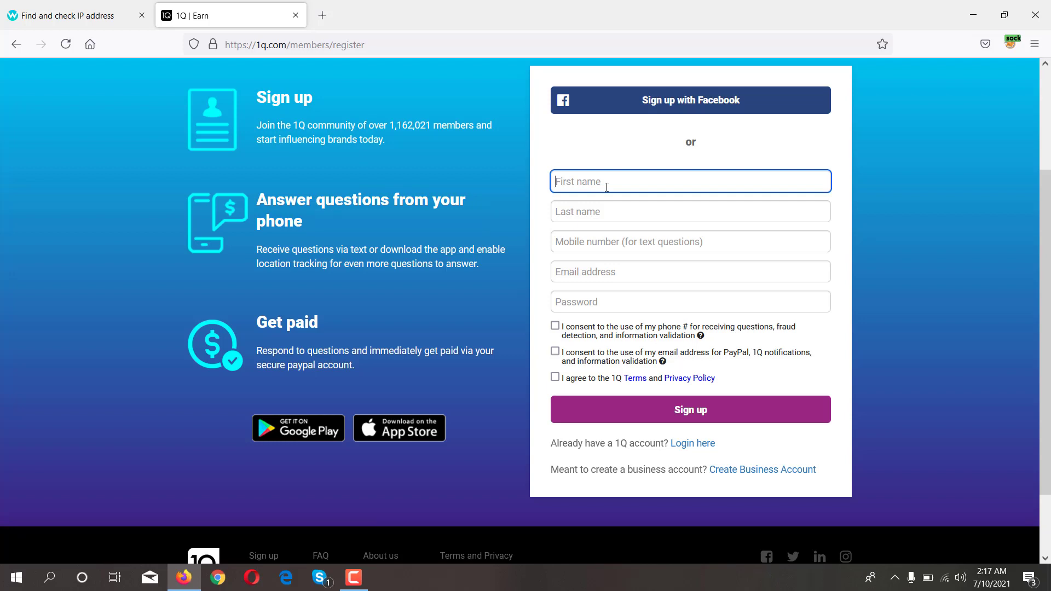
click(605, 213)
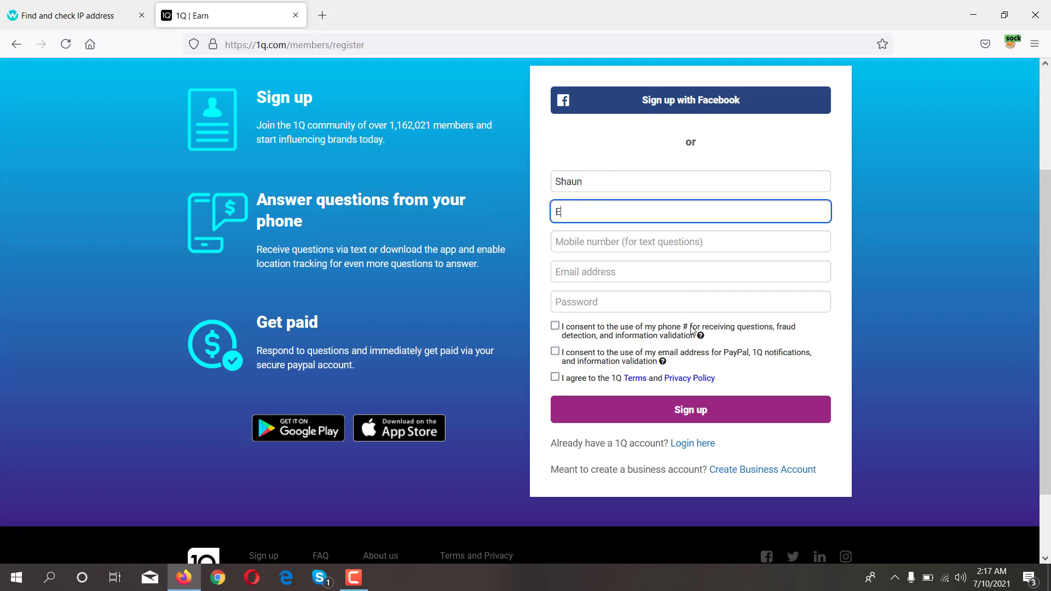
- Fill in the mobile number, the autofilled email address and an account password
click(649, 240)
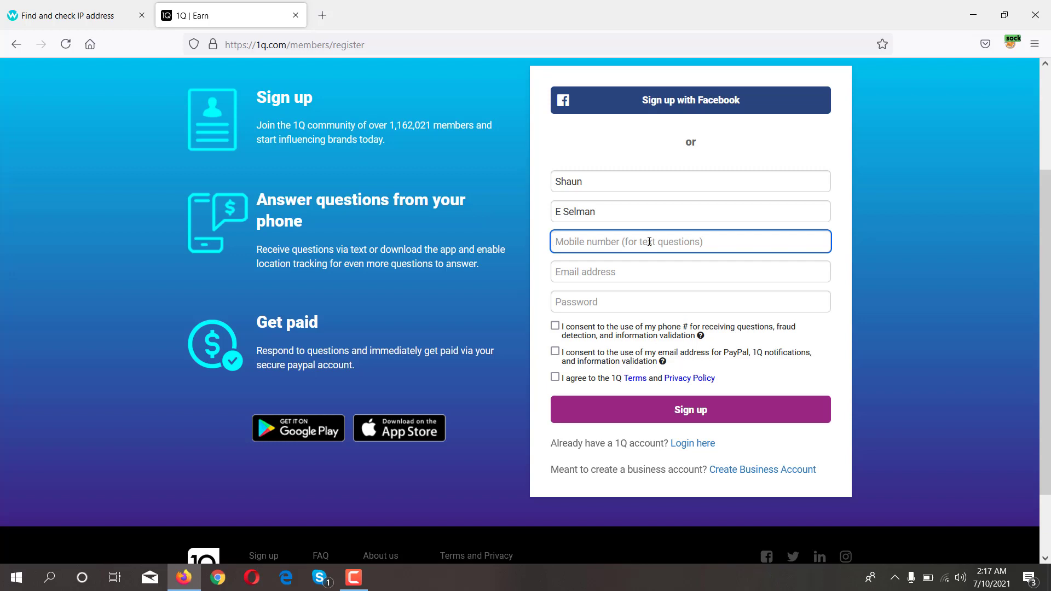
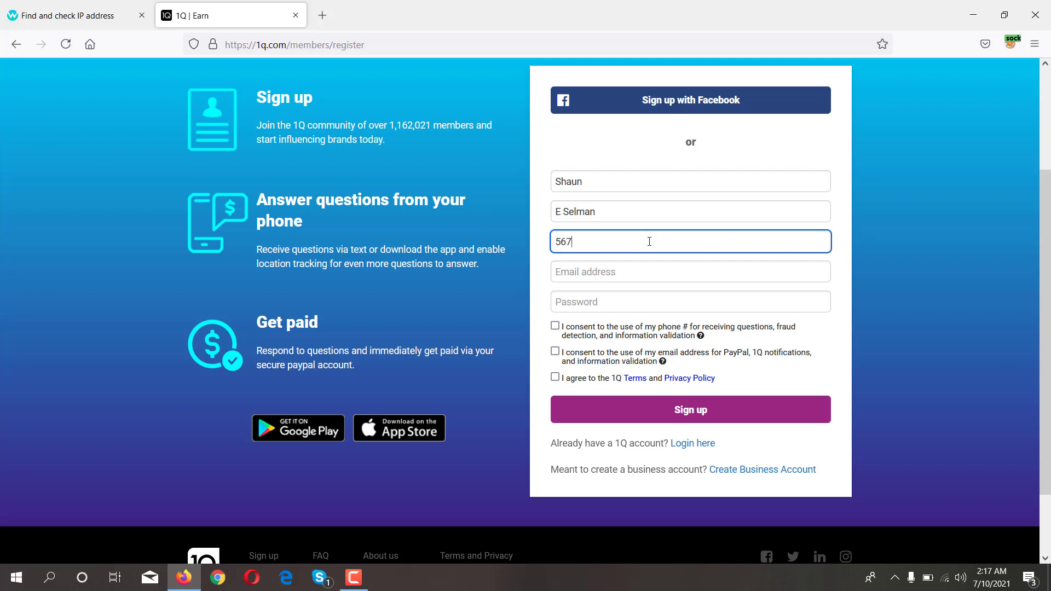
click(625, 272)
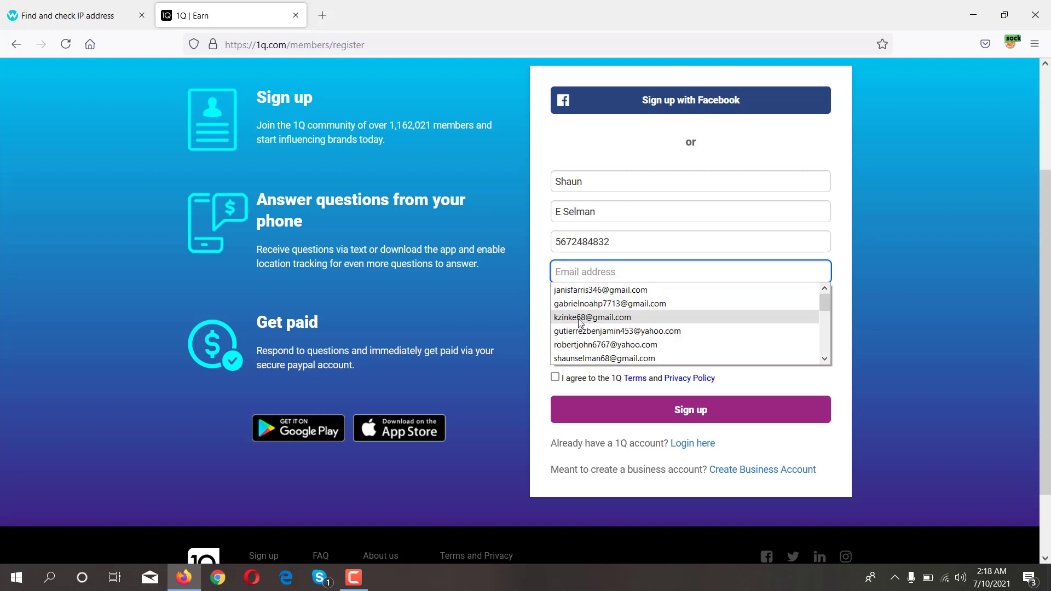
click(580, 358)
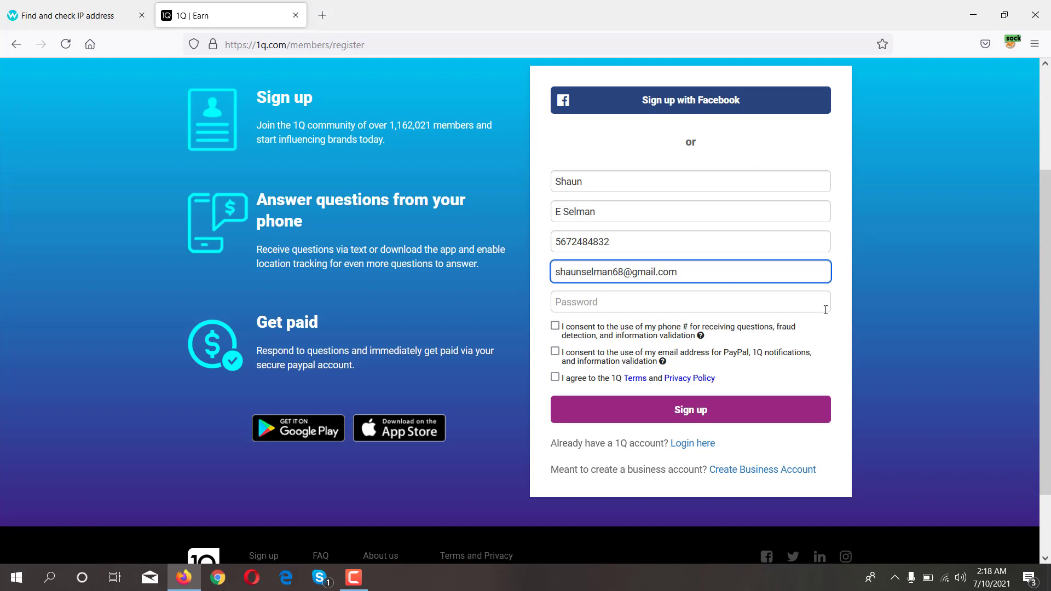
click(602, 300)
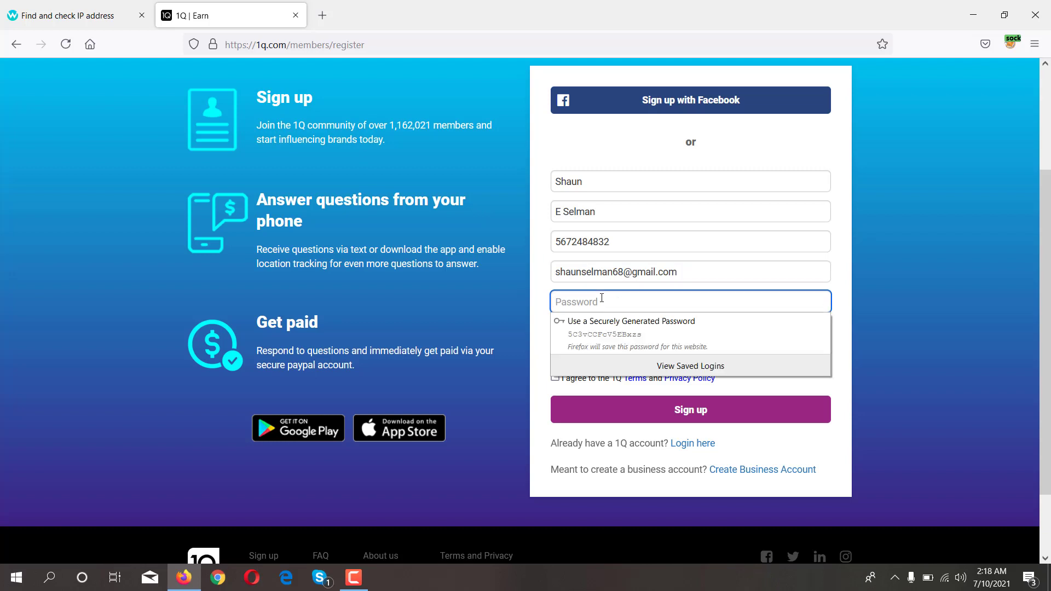
text(******)
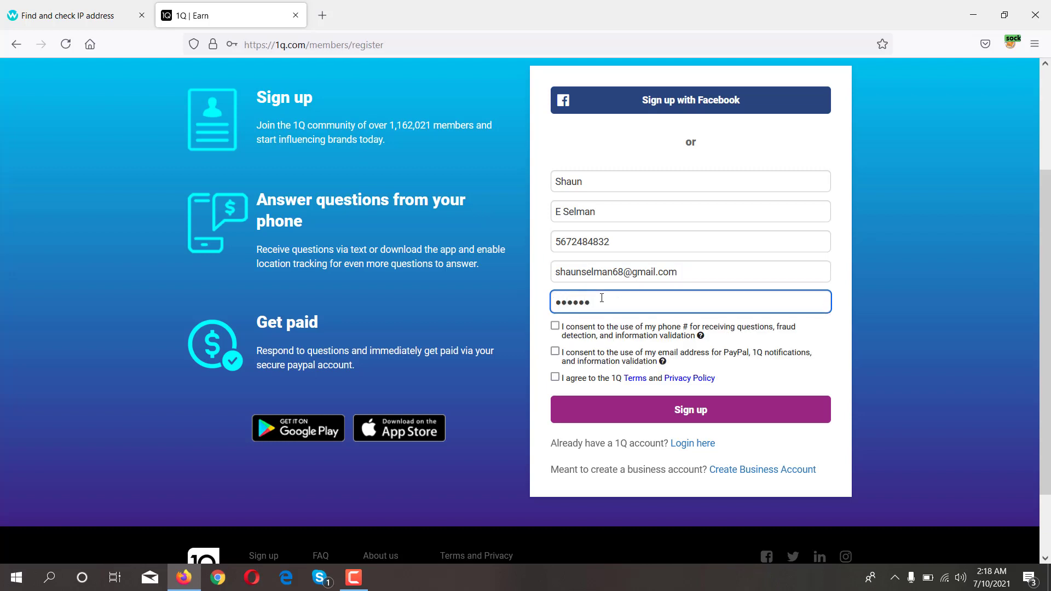
text(***)
- Tick the phone, email and terms consents and submit the registration
click(556, 335)
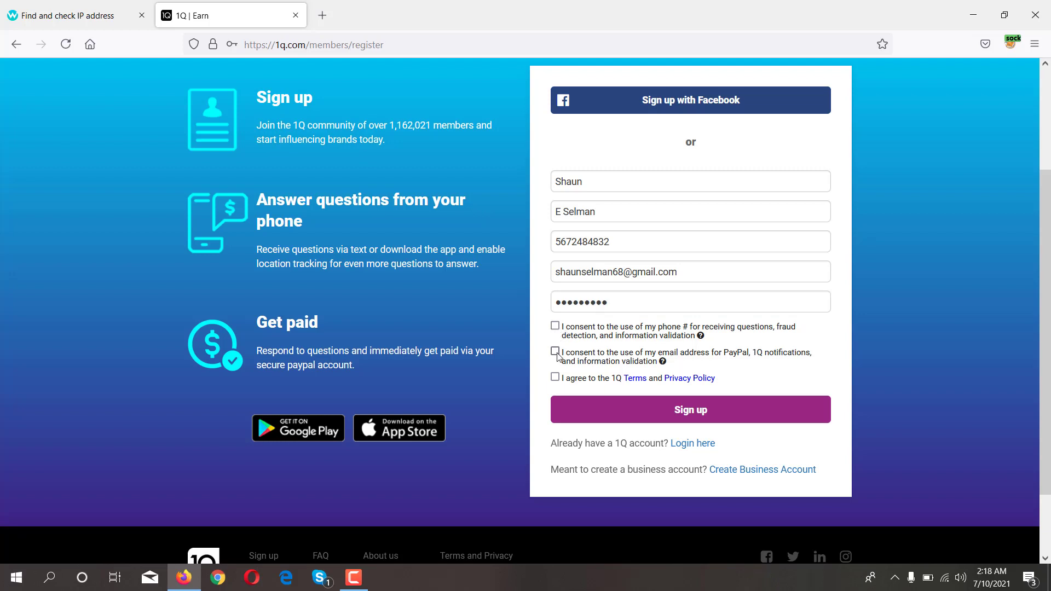
click(556, 352)
click(555, 327)
click(556, 377)
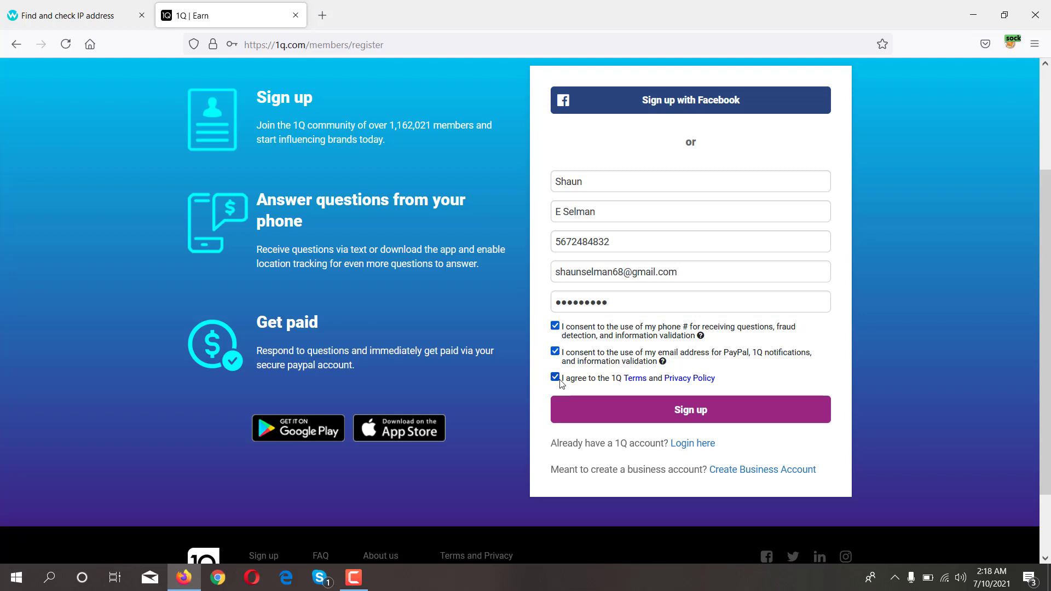
click(680, 415)
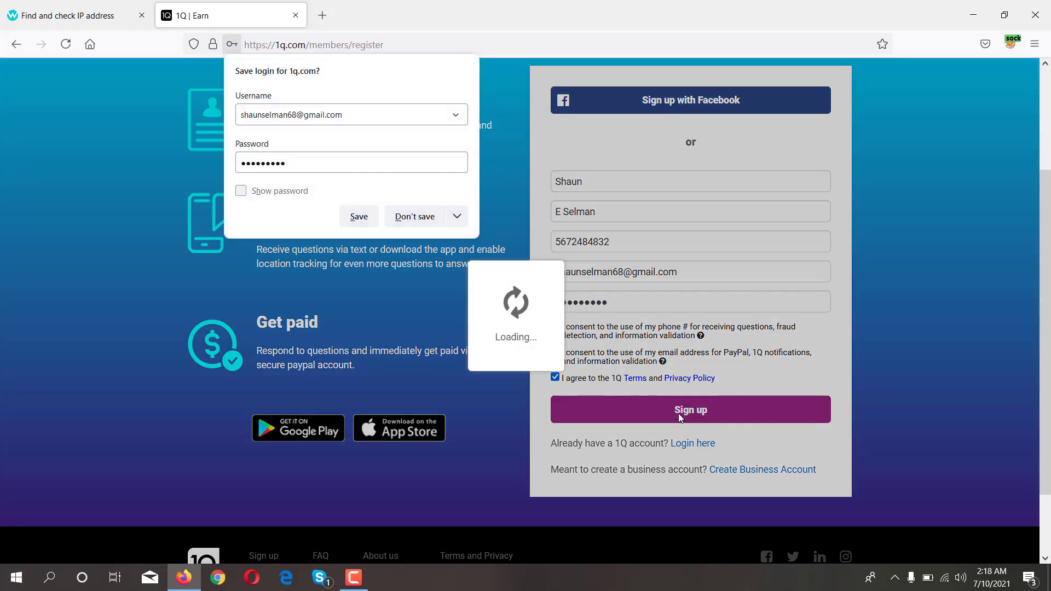
click(360, 216)
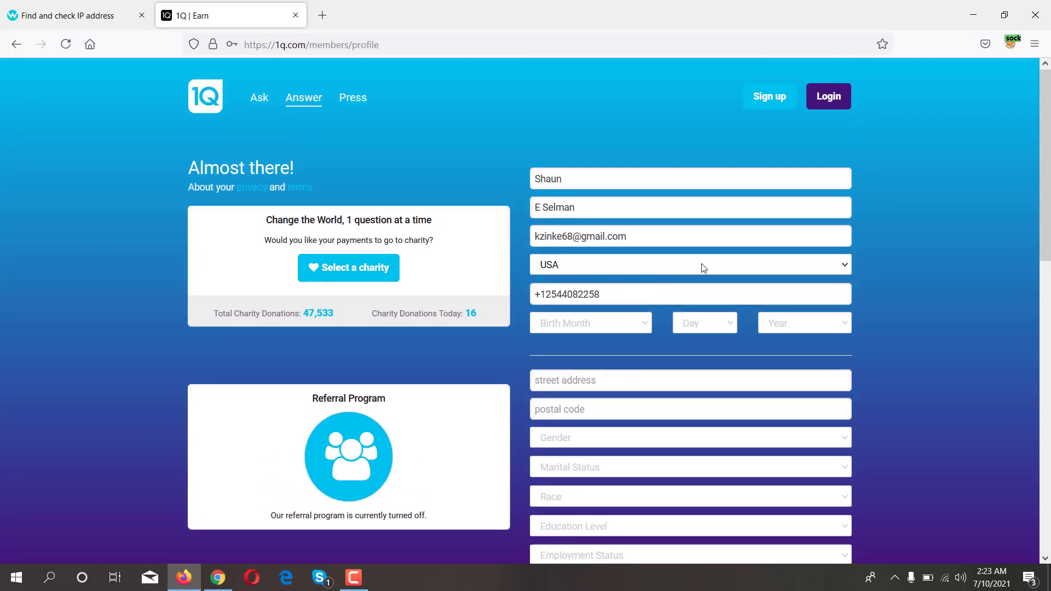
click(630, 323)
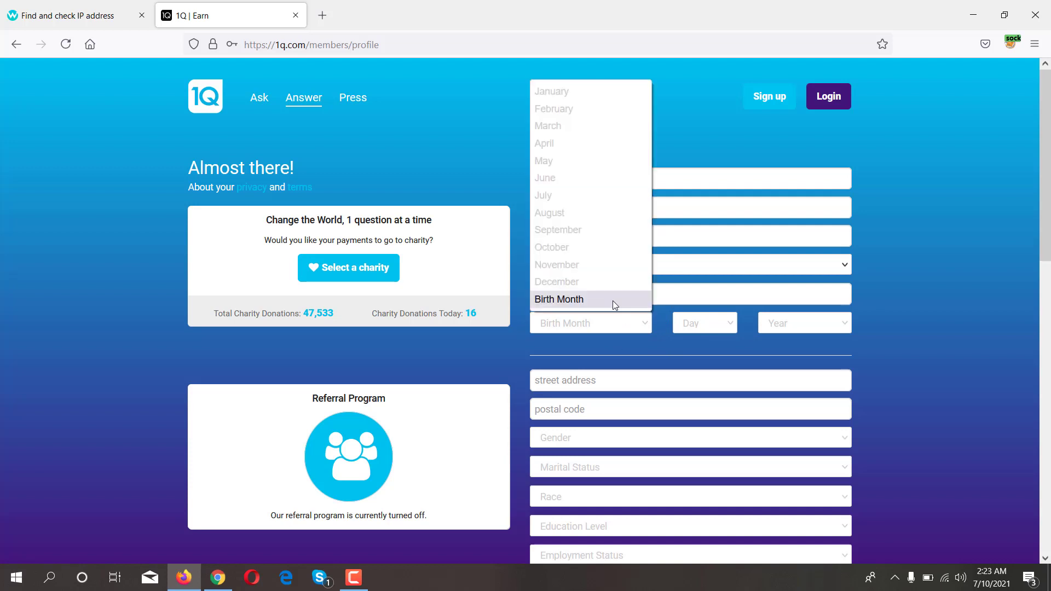
click(555, 147)
click(709, 328)
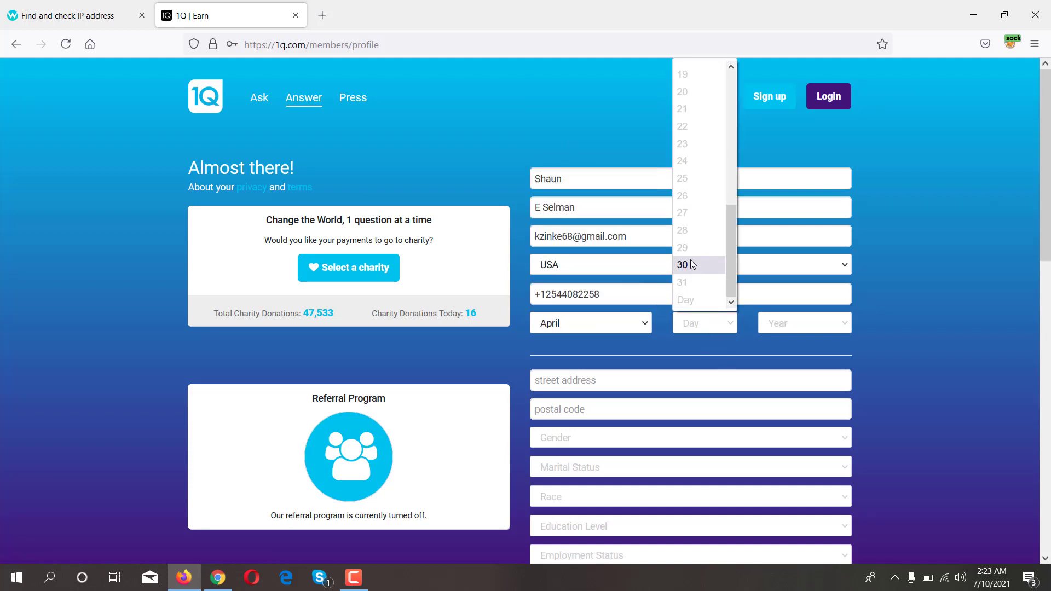
click(683, 91)
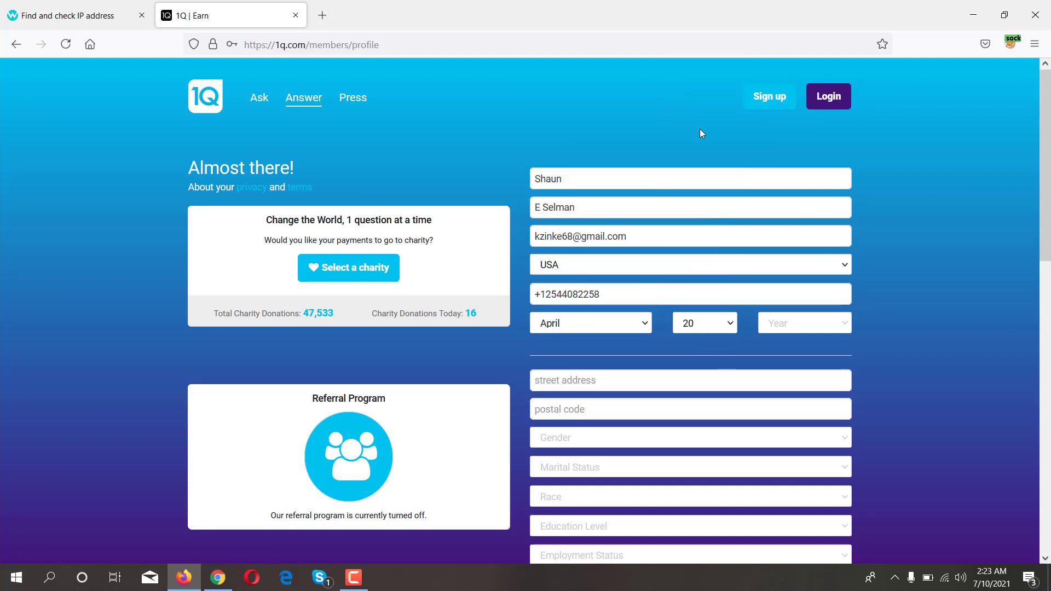
click(824, 329)
scroll(803, 237, up, 5)
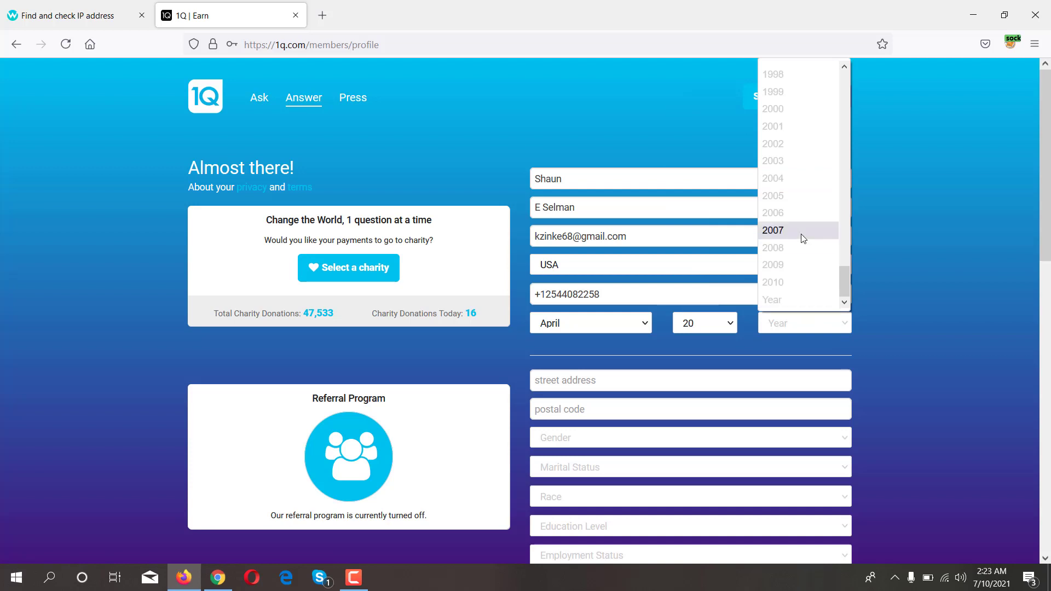
scroll(794, 224, up, 5)
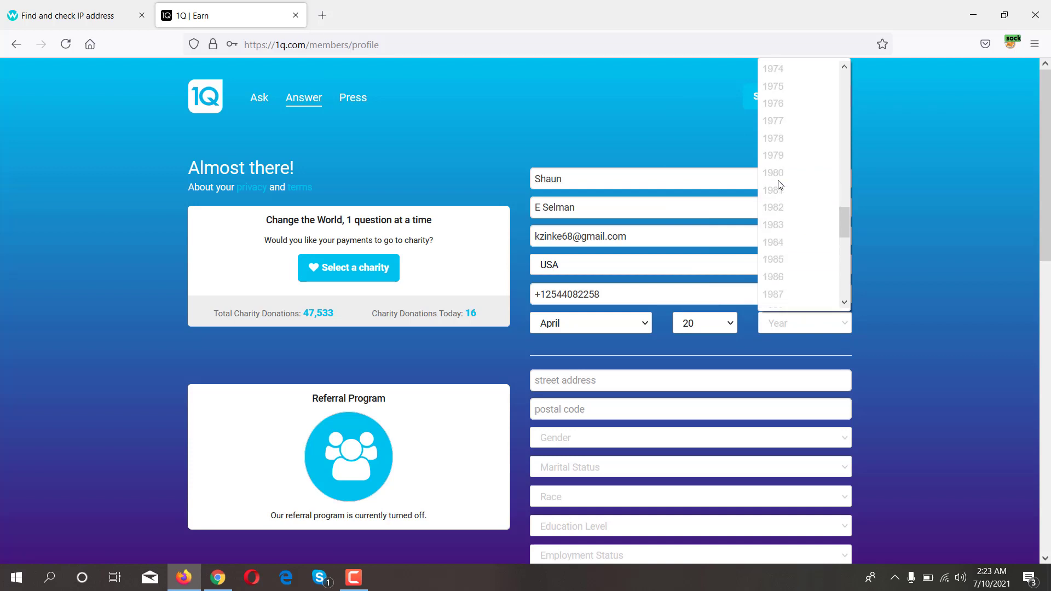
click(781, 182)
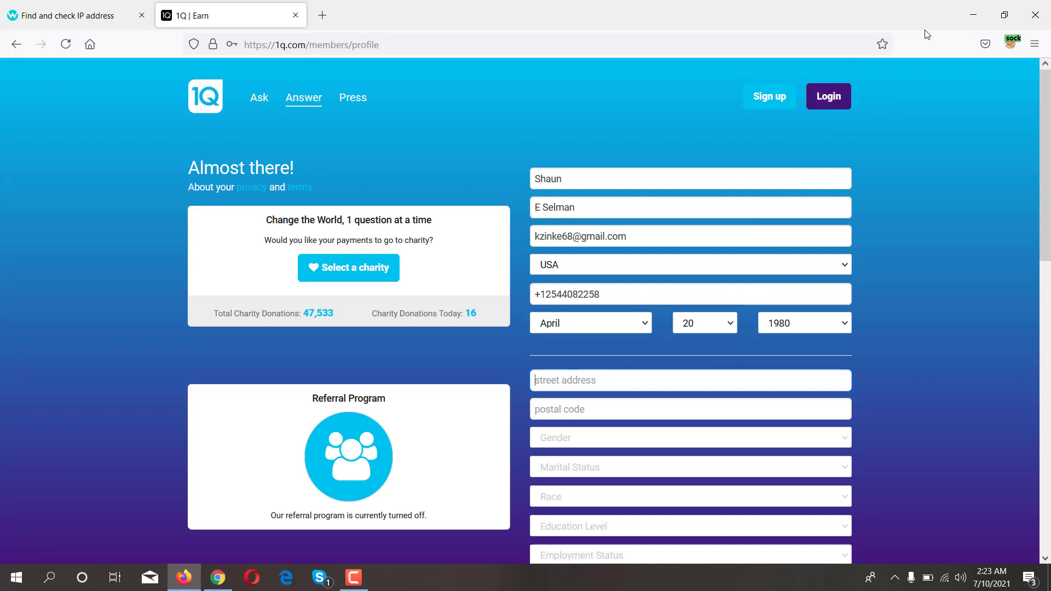
click(972, 19)
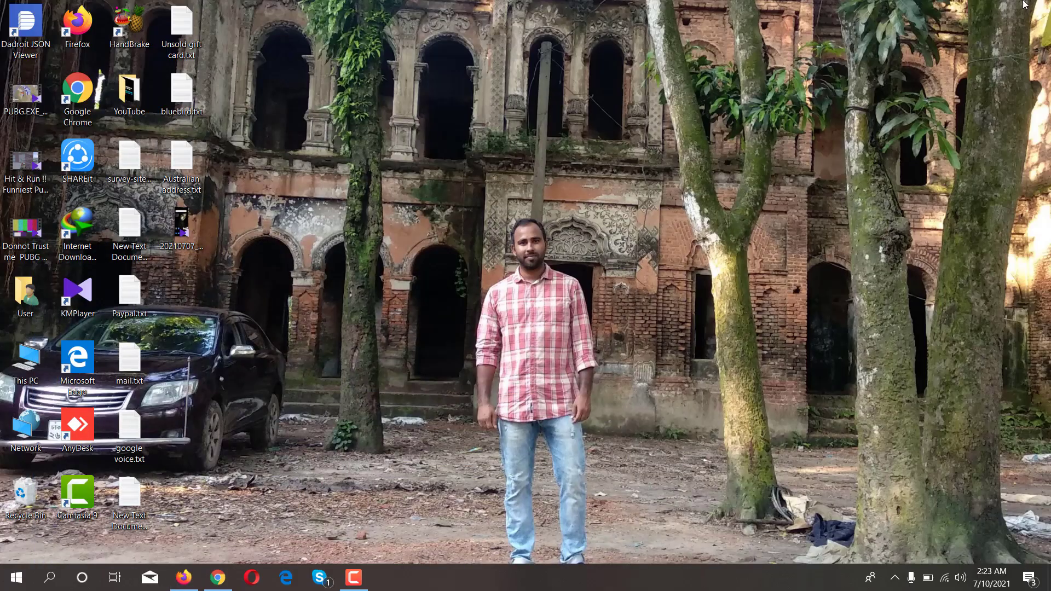
double_click(130, 230)
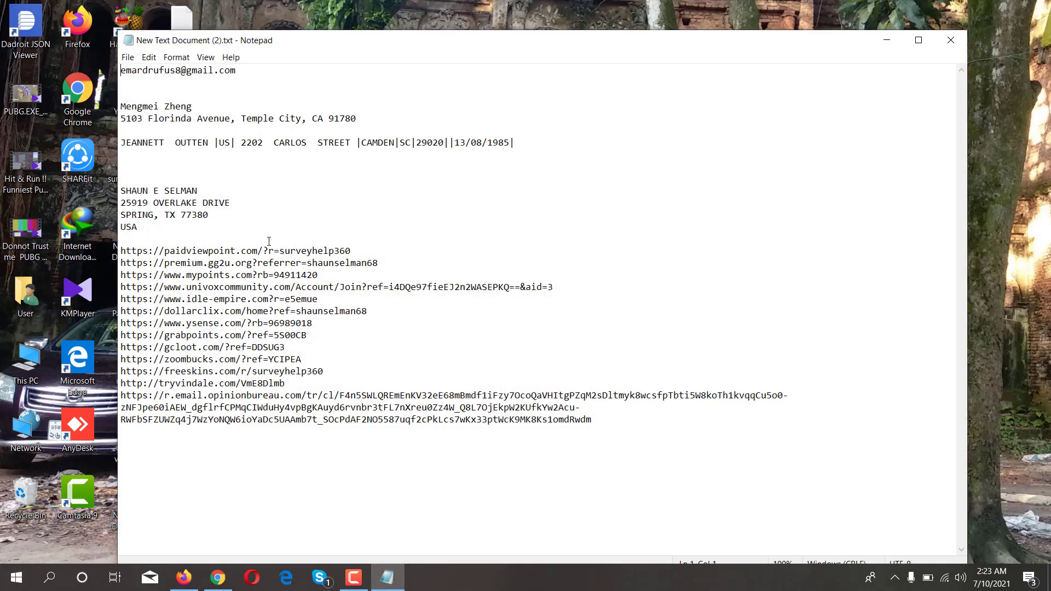
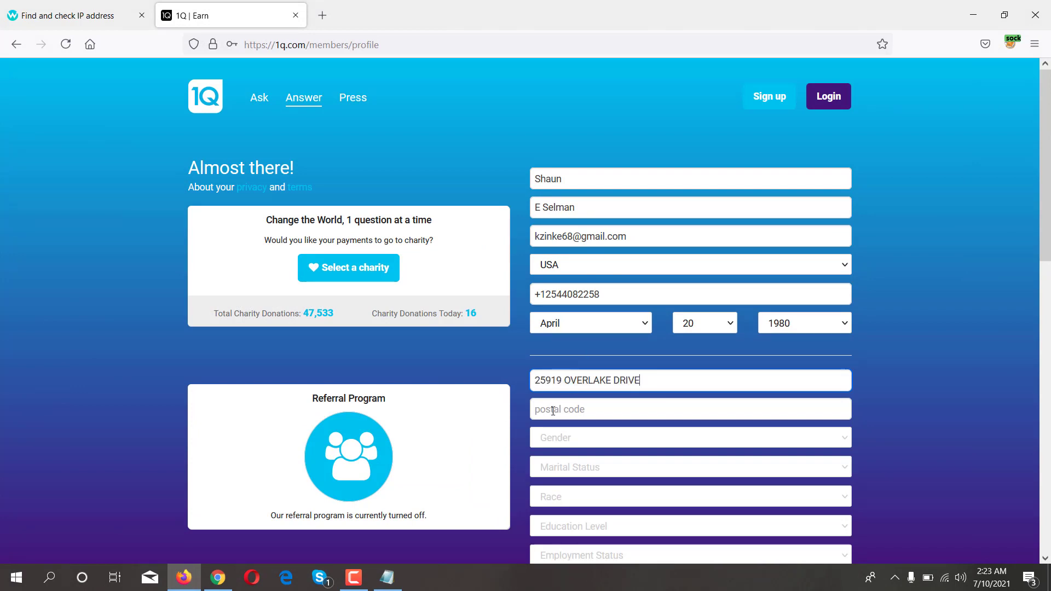
- Paste the street address and enter postal code 77380
click(553, 408)
text(77380)
- Set gender to Male and marital status to Married
scroll(553, 407, down, 2)
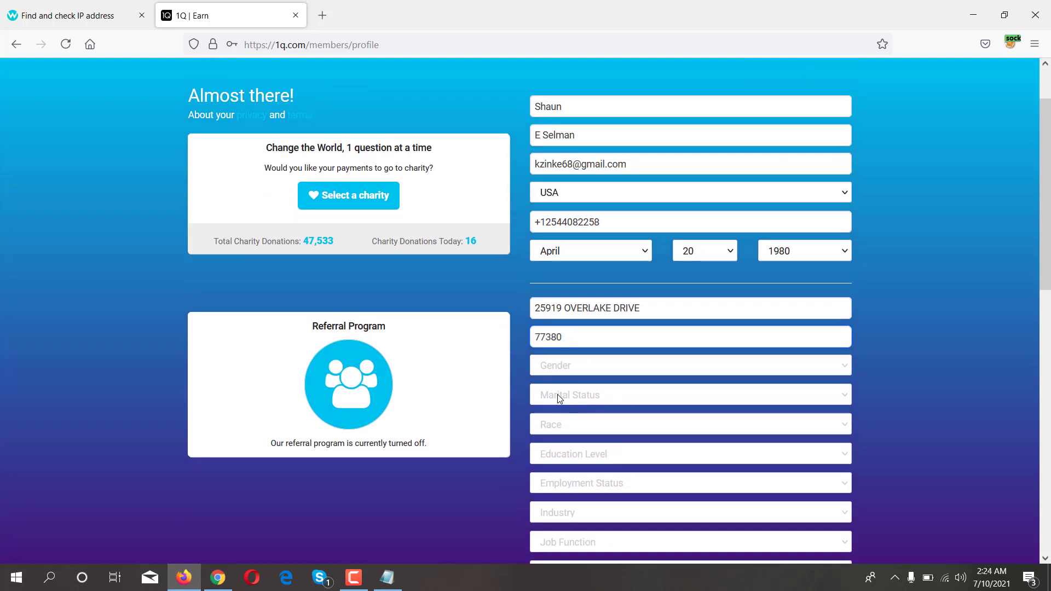
click(587, 366)
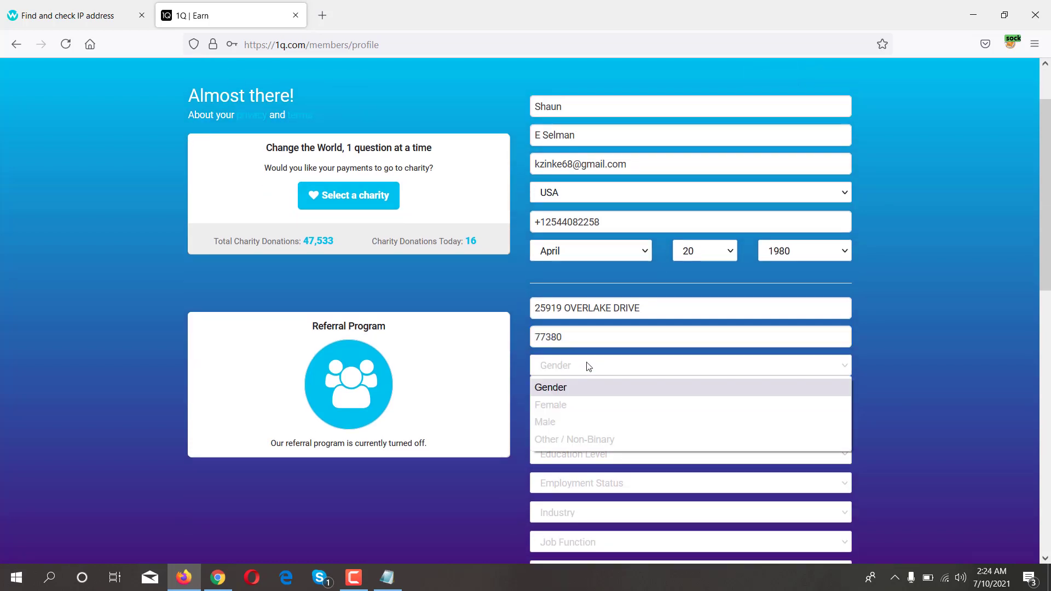
click(546, 422)
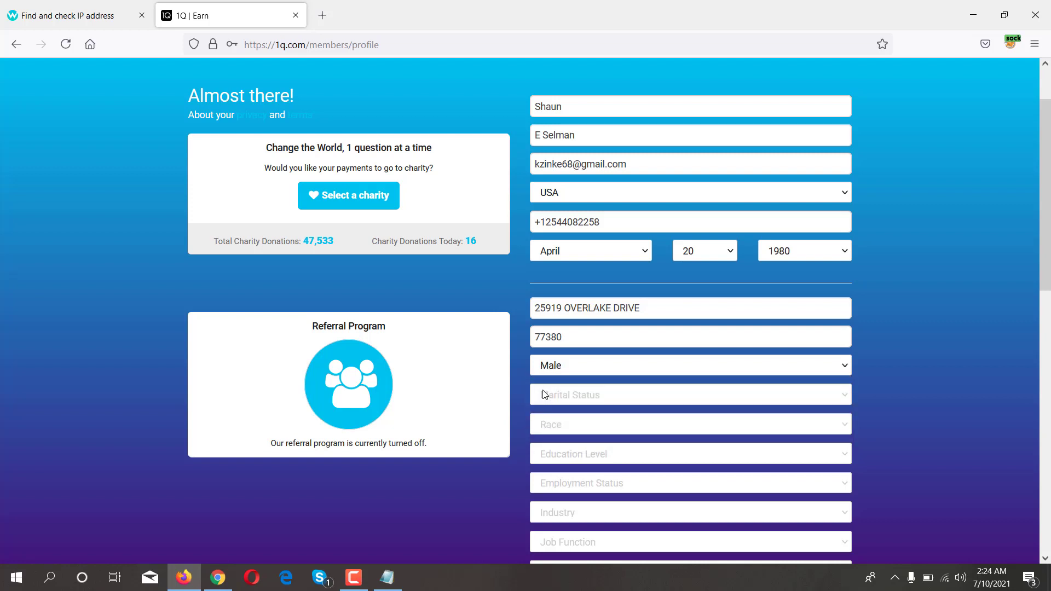
scroll(580, 370, down, 1)
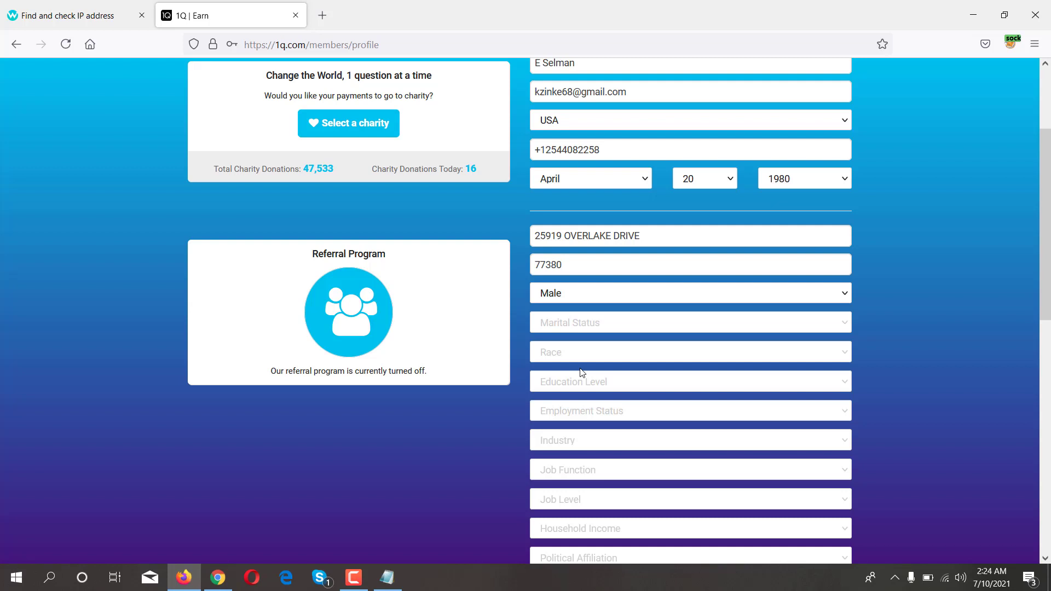
click(585, 321)
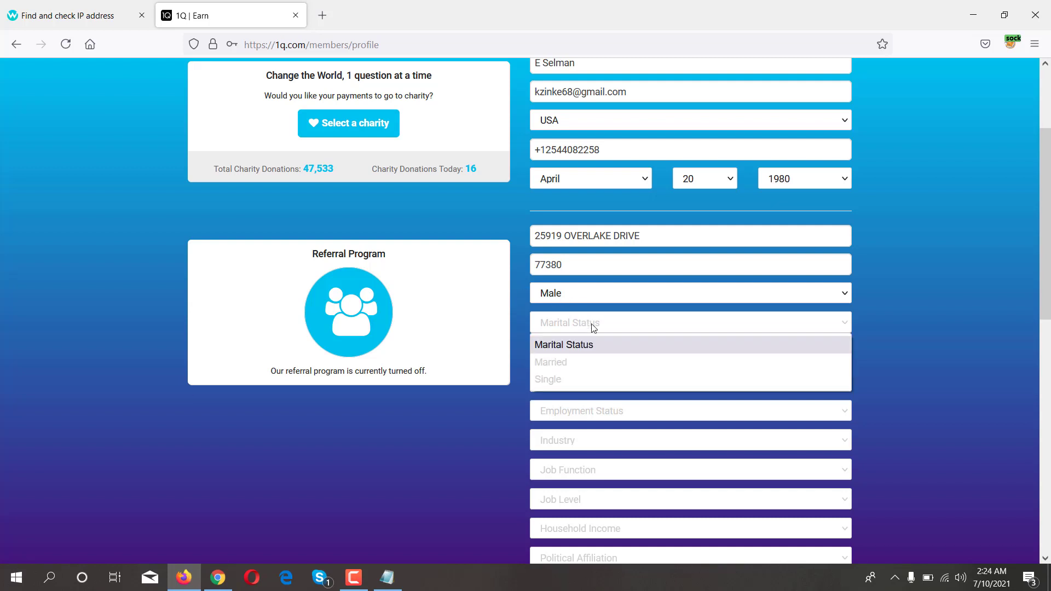
click(546, 362)
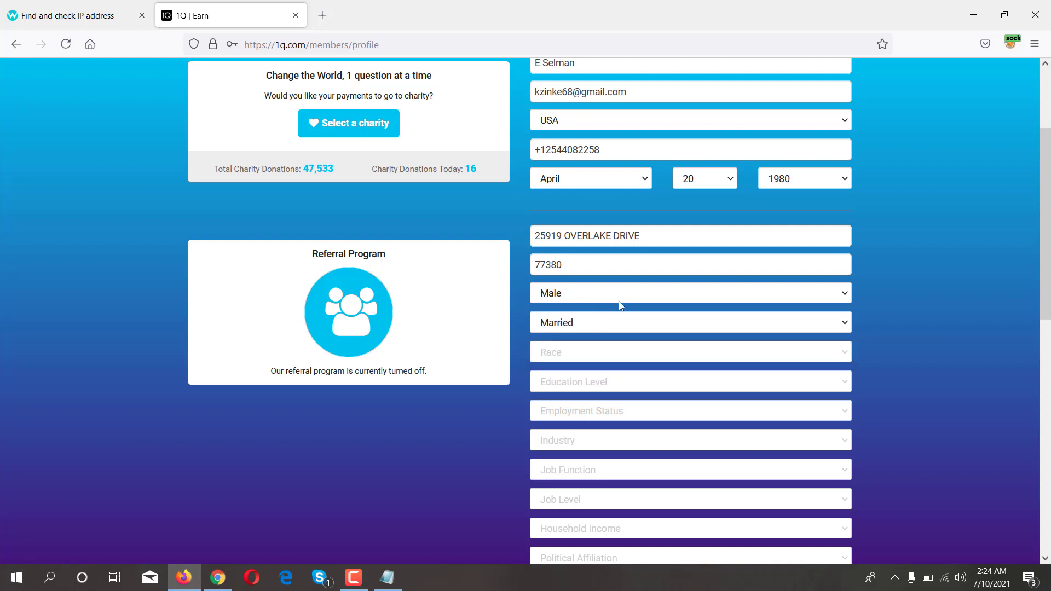
- Set race to White, education level to BS / BA and employment status to Full Time
click(604, 356)
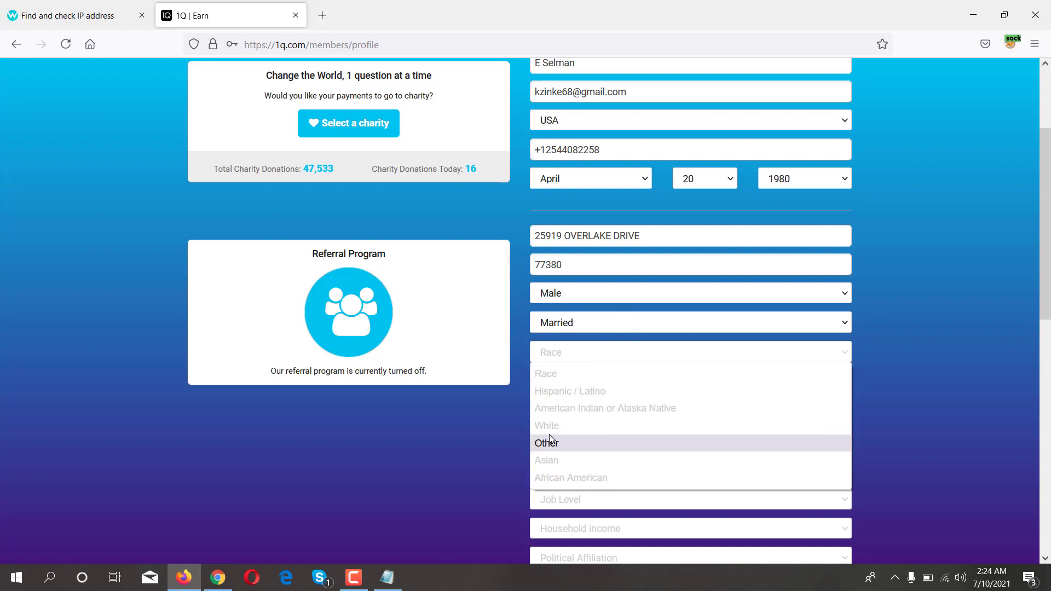
click(634, 425)
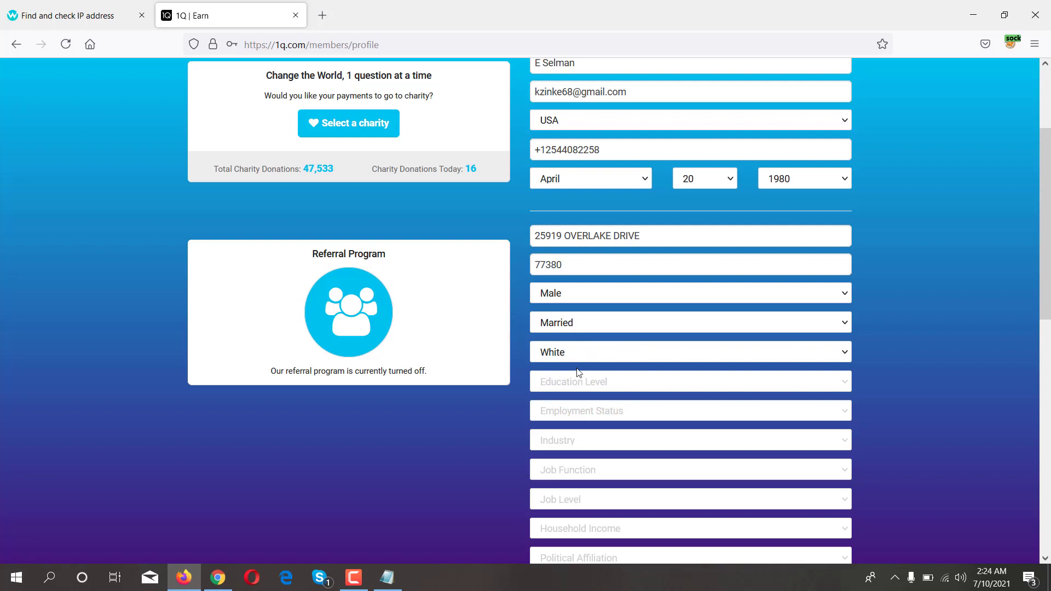
click(576, 382)
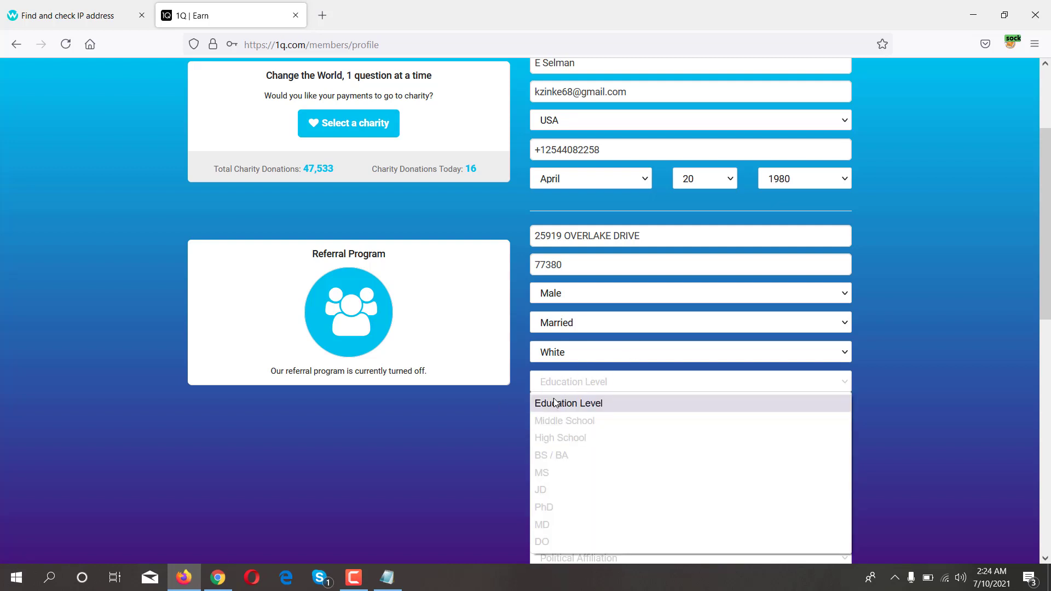
click(556, 455)
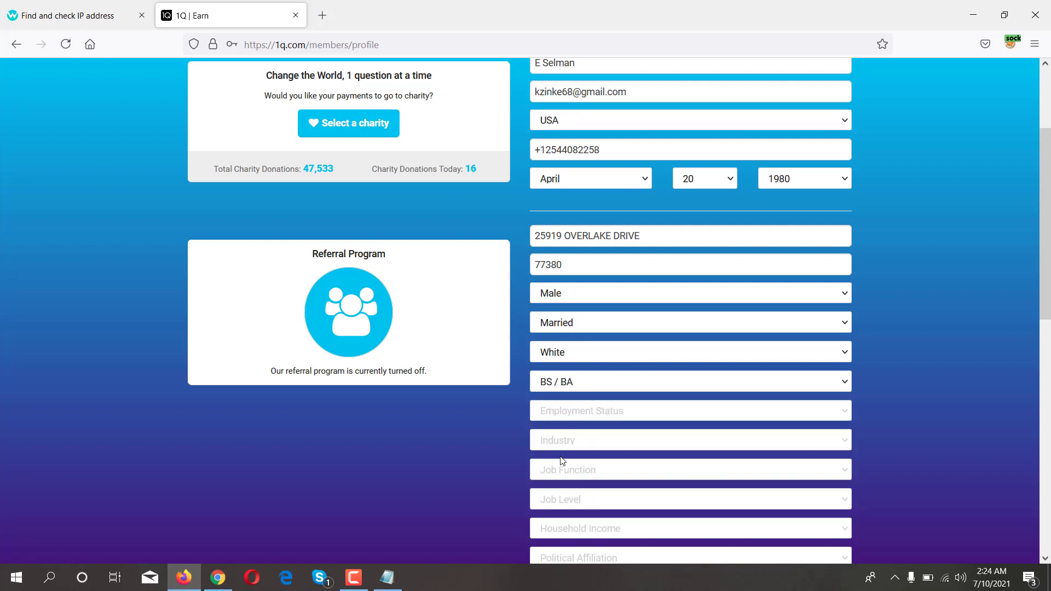
click(651, 412)
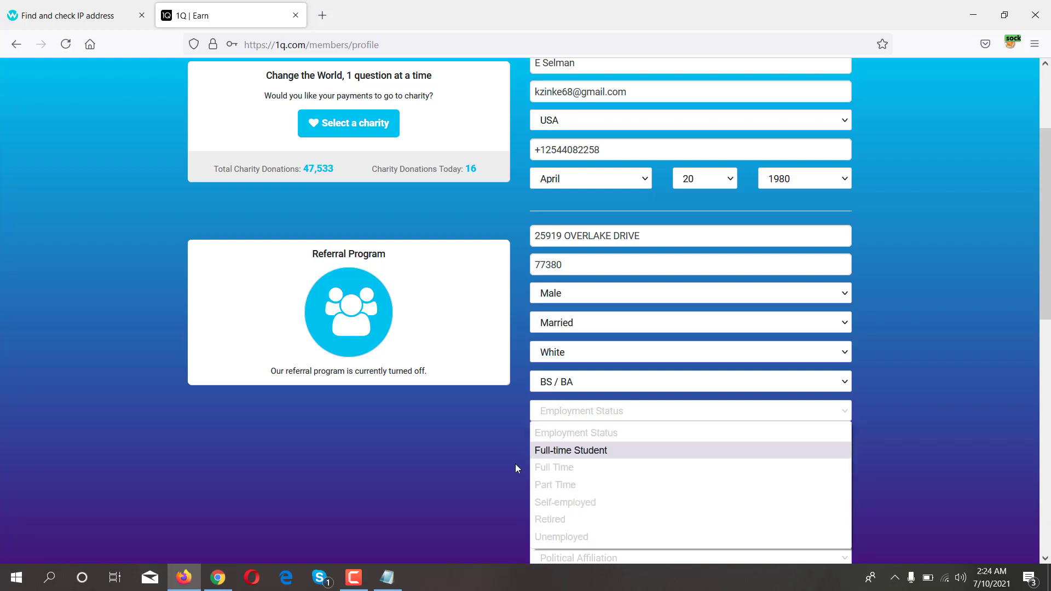
click(568, 470)
- Set the industry to Computers/Software
scroll(570, 401, down, 2)
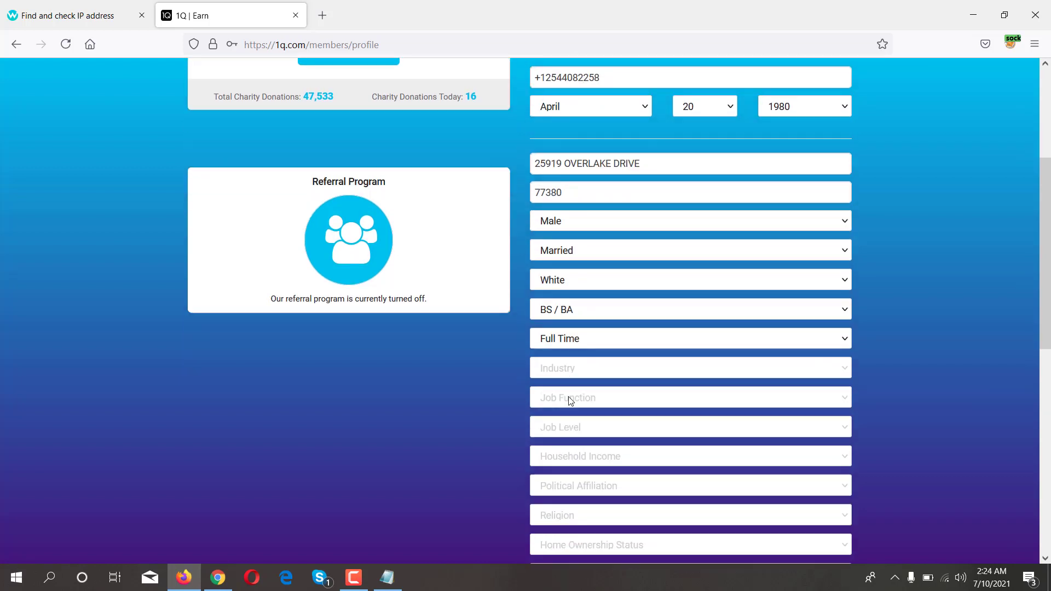
click(569, 369)
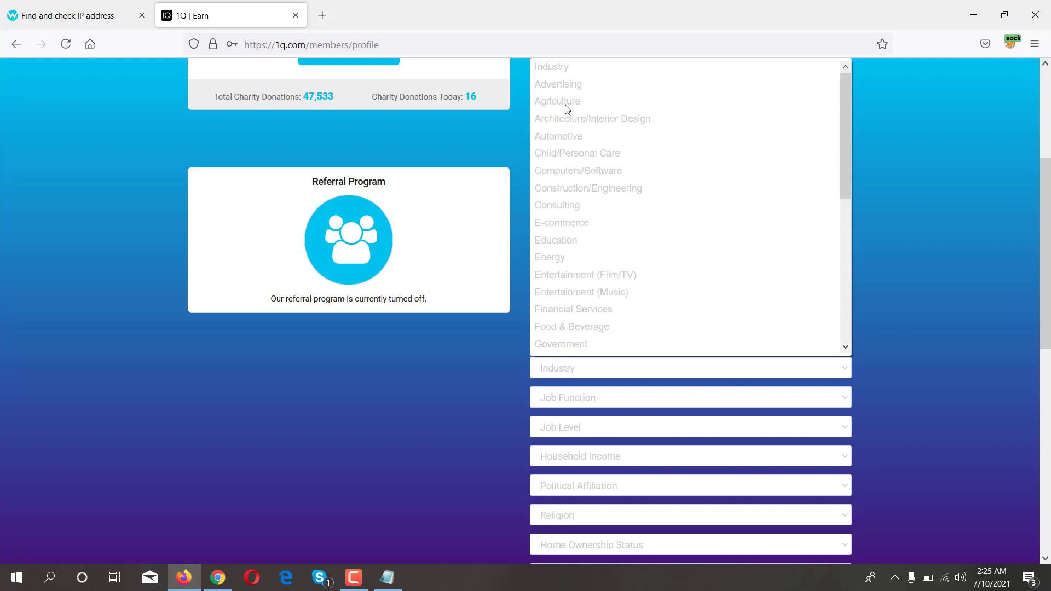
scroll(575, 227, down, 1)
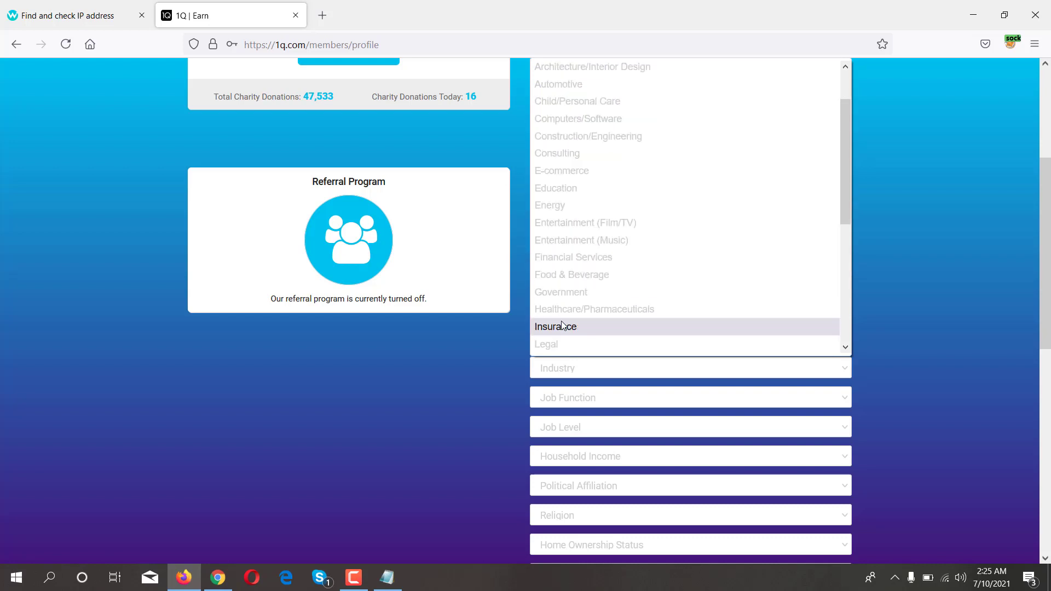
scroll(563, 327, up, 1)
click(583, 170)
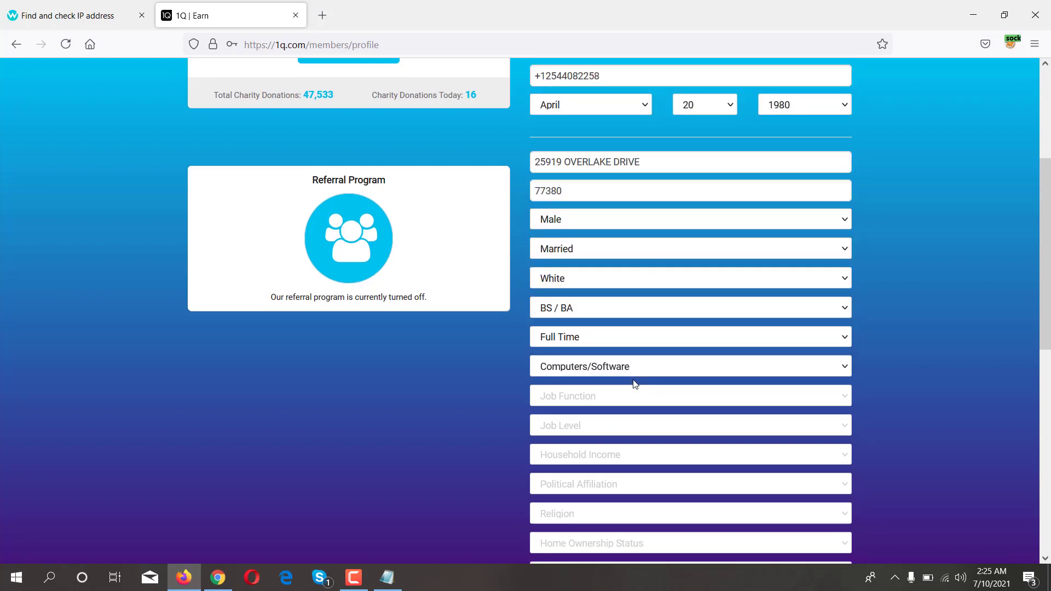
- Set job function to IT and job level to Manager
scroll(619, 367, down, 1)
click(592, 334)
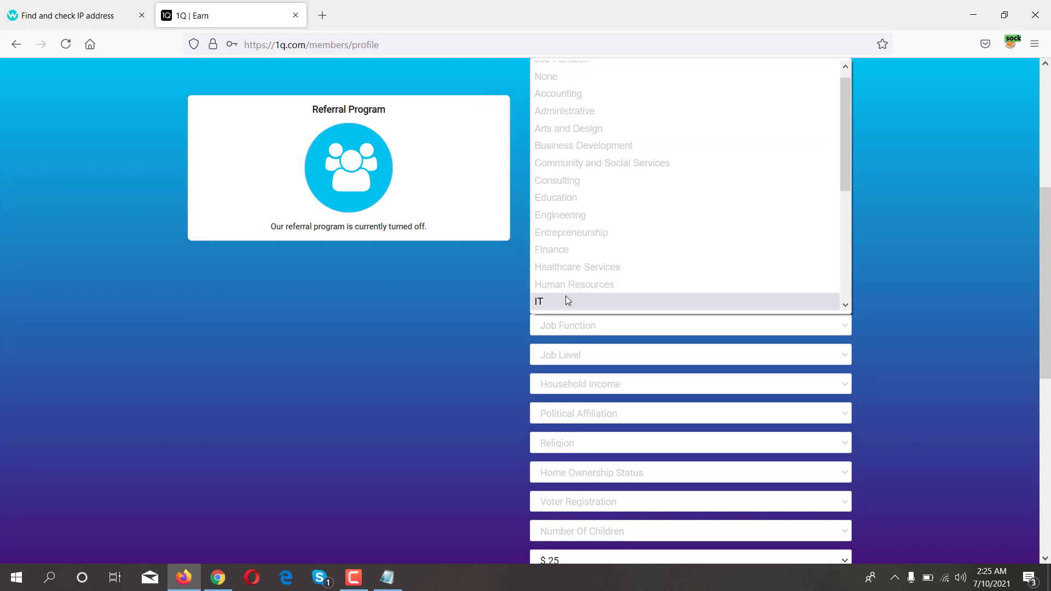
click(566, 301)
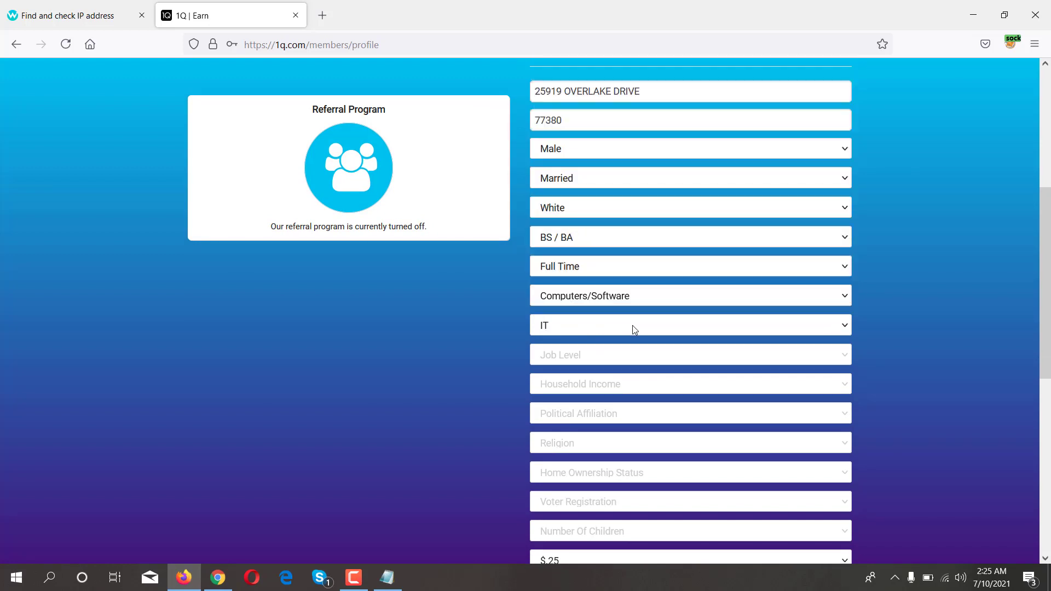
scroll(632, 325, down, 2)
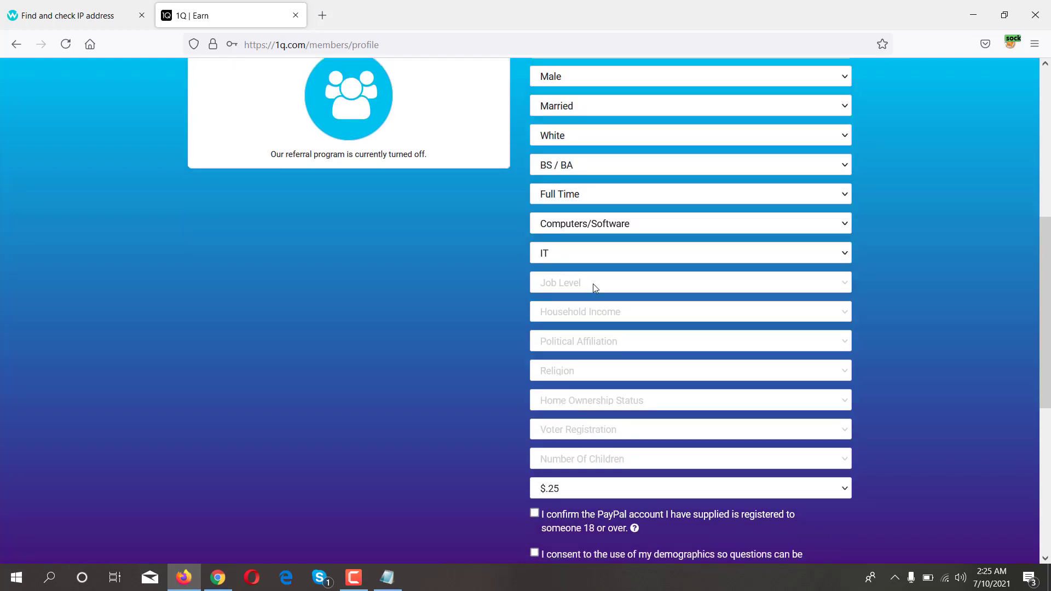
click(593, 283)
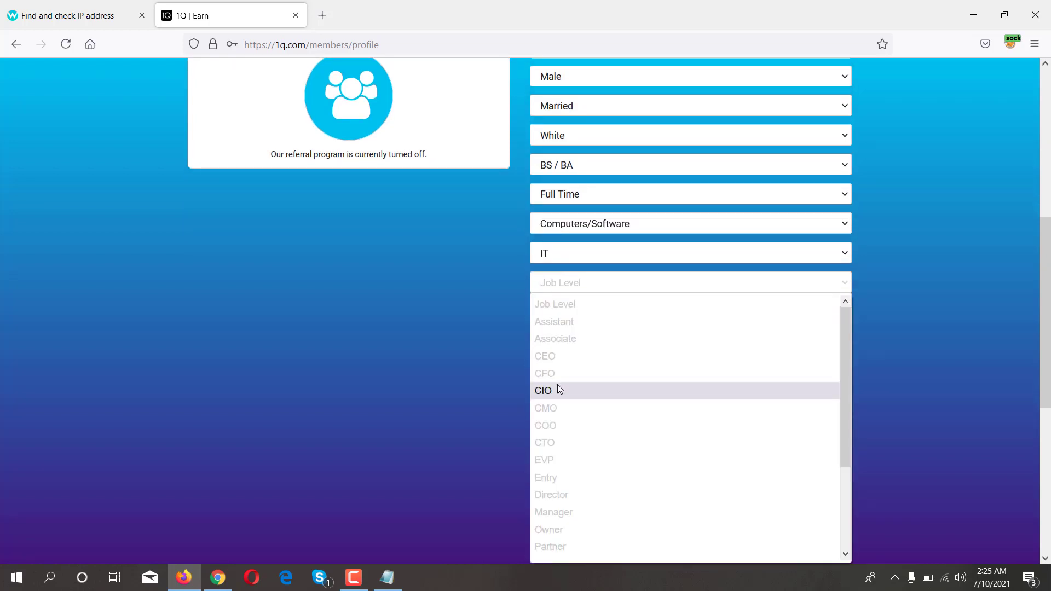
scroll(557, 387, down, 2)
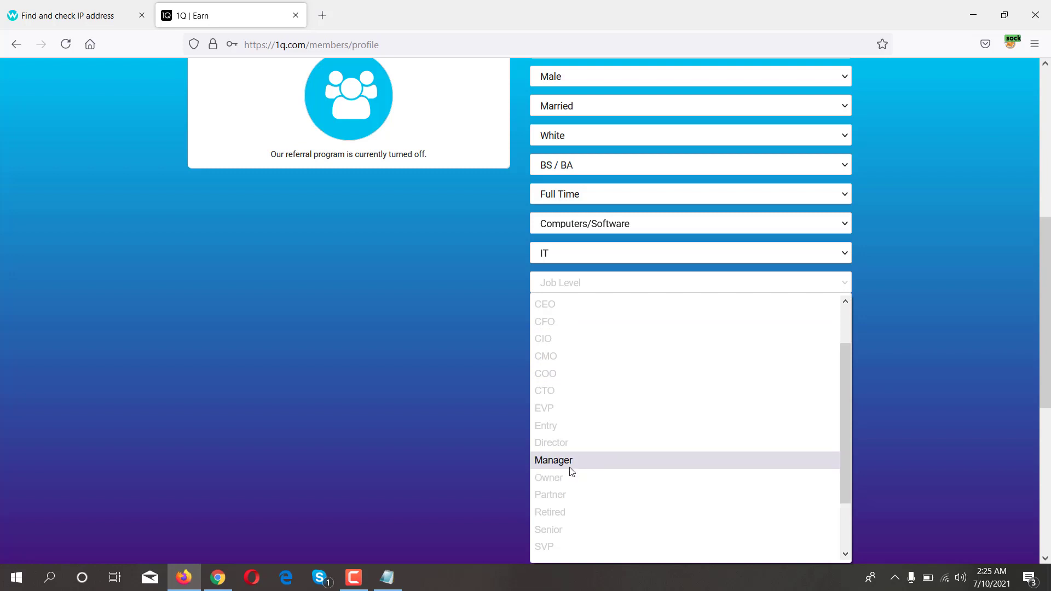
click(546, 461)
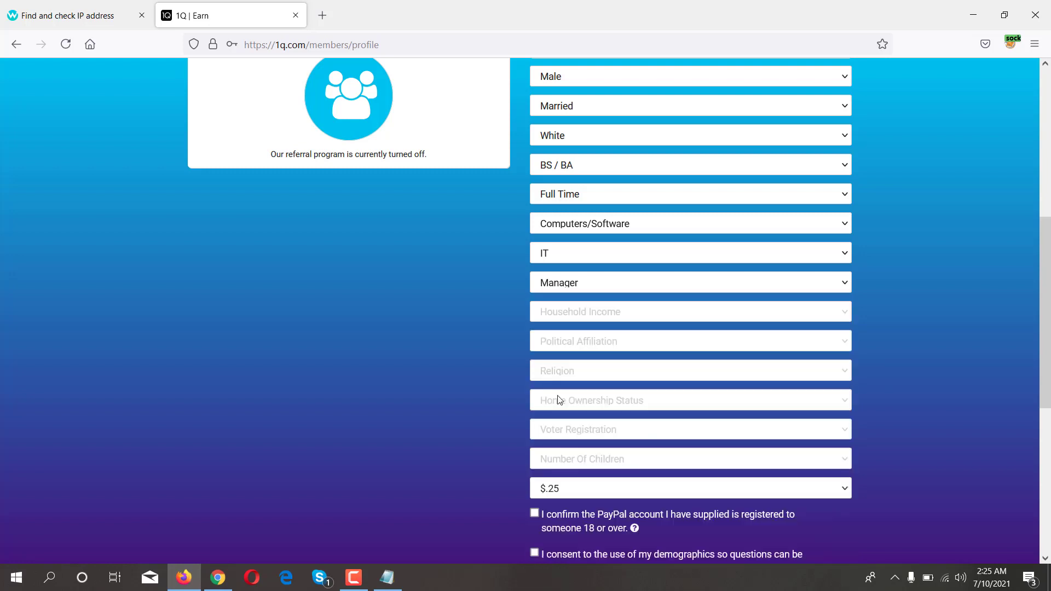
- Set household income to $100K - $149k and political affiliation to Republican
click(608, 313)
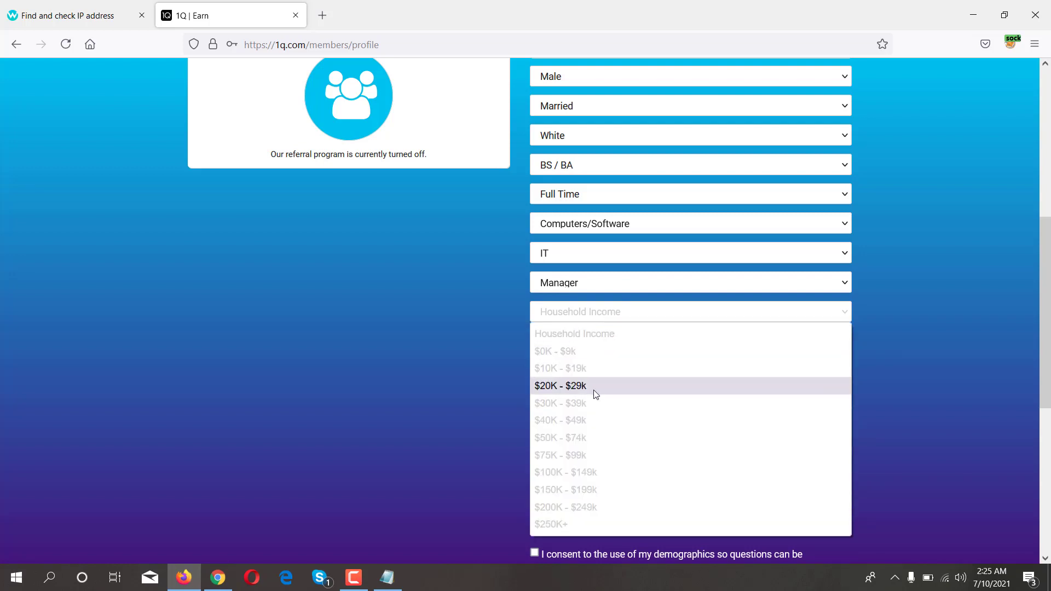
click(567, 474)
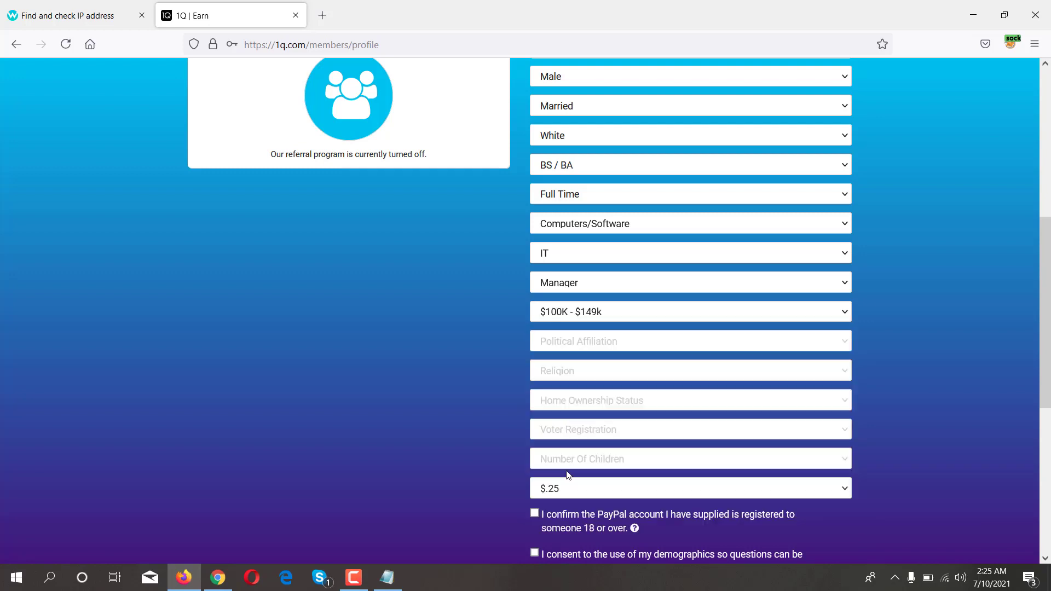
scroll(556, 363, down, 1)
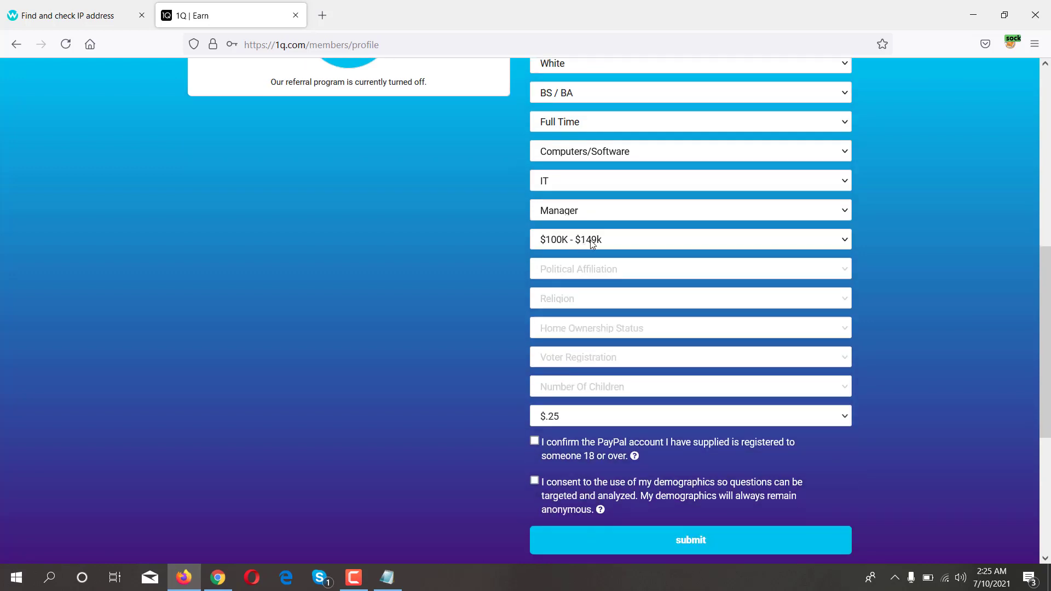
click(615, 270)
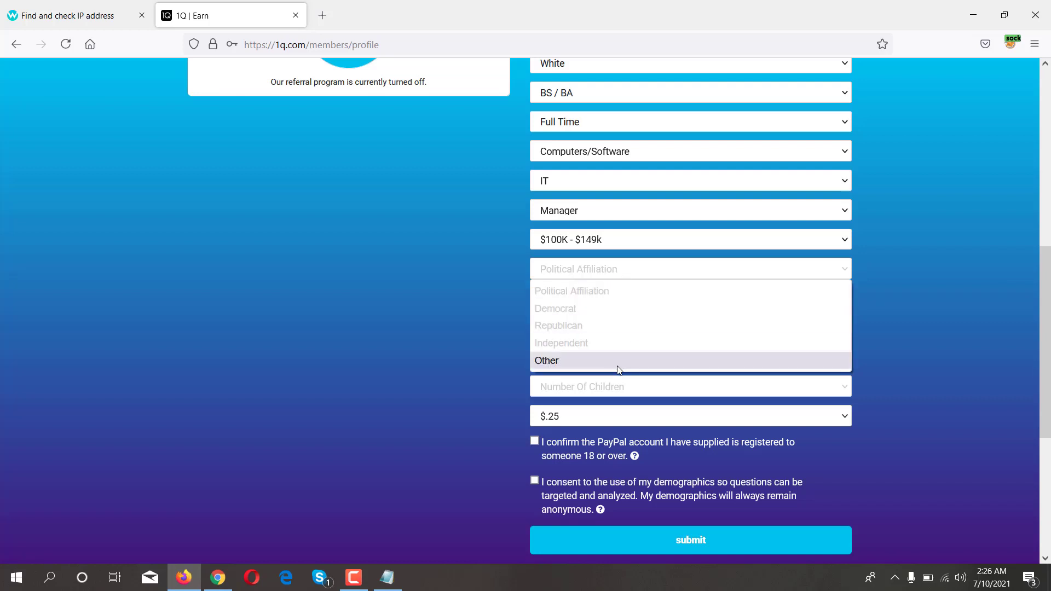
click(570, 326)
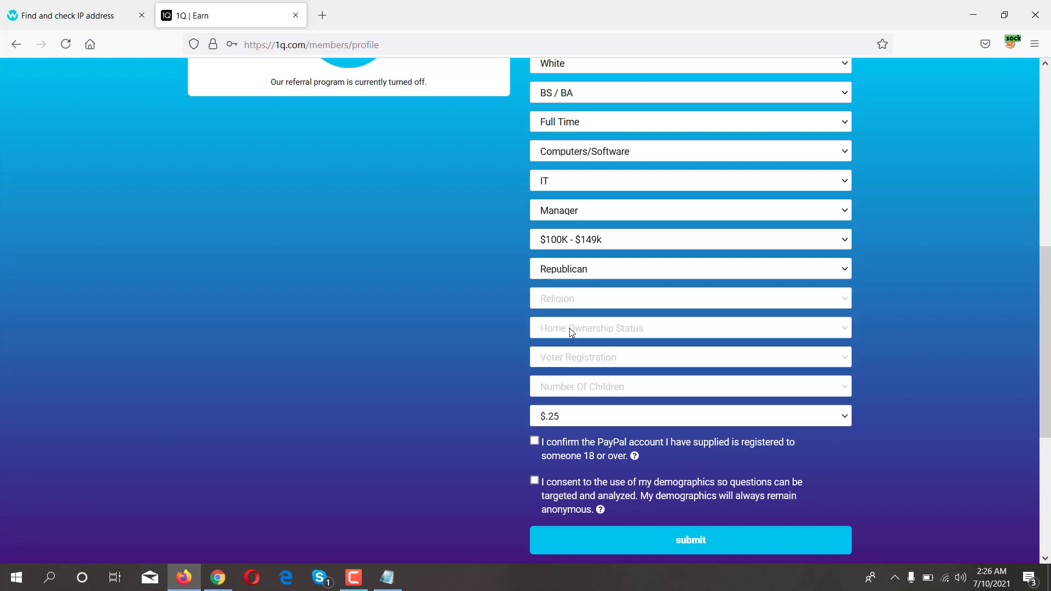
- Set religion to Christian, home ownership to Own Home, and voter registration to Registered to Vote
click(549, 298)
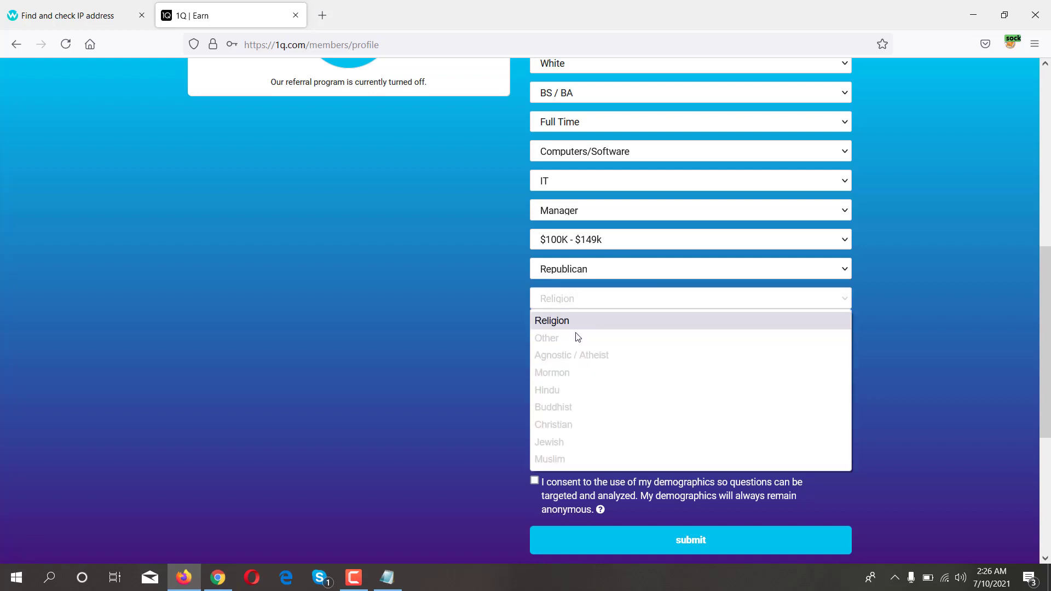
click(595, 426)
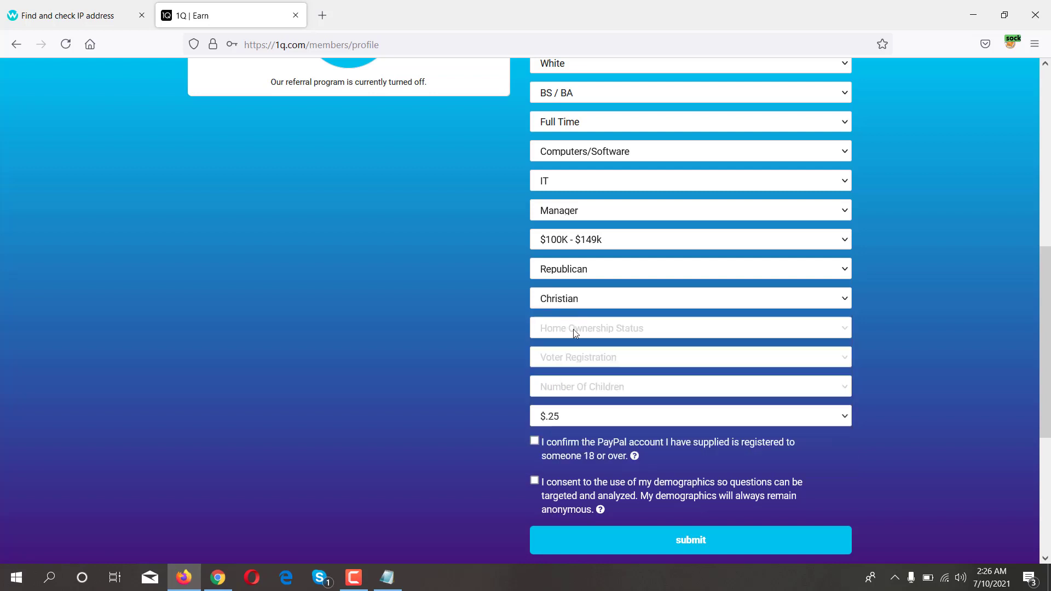
scroll(578, 257, down, 1)
click(599, 255)
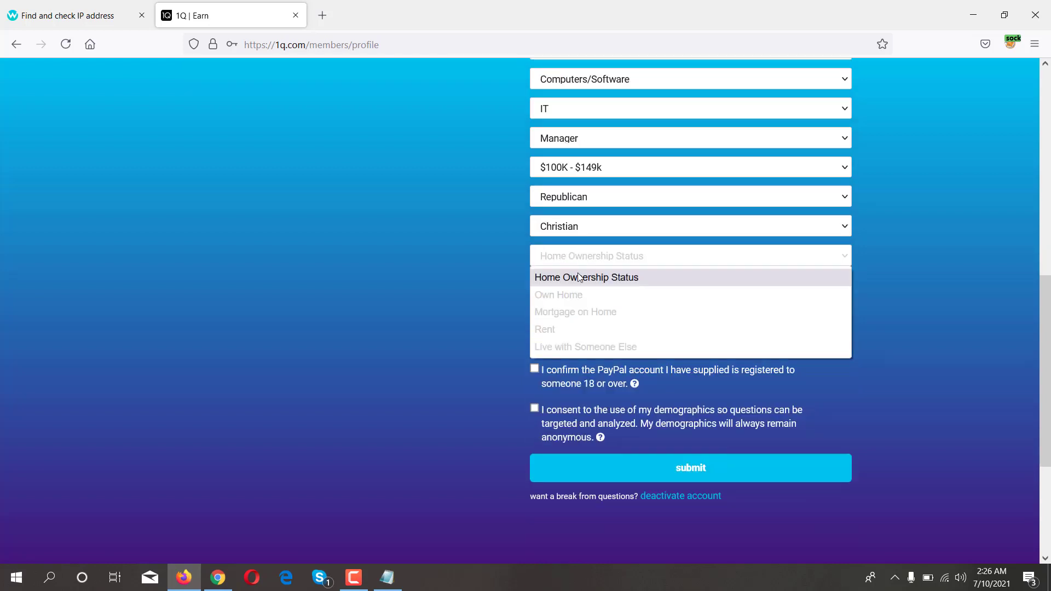
click(566, 299)
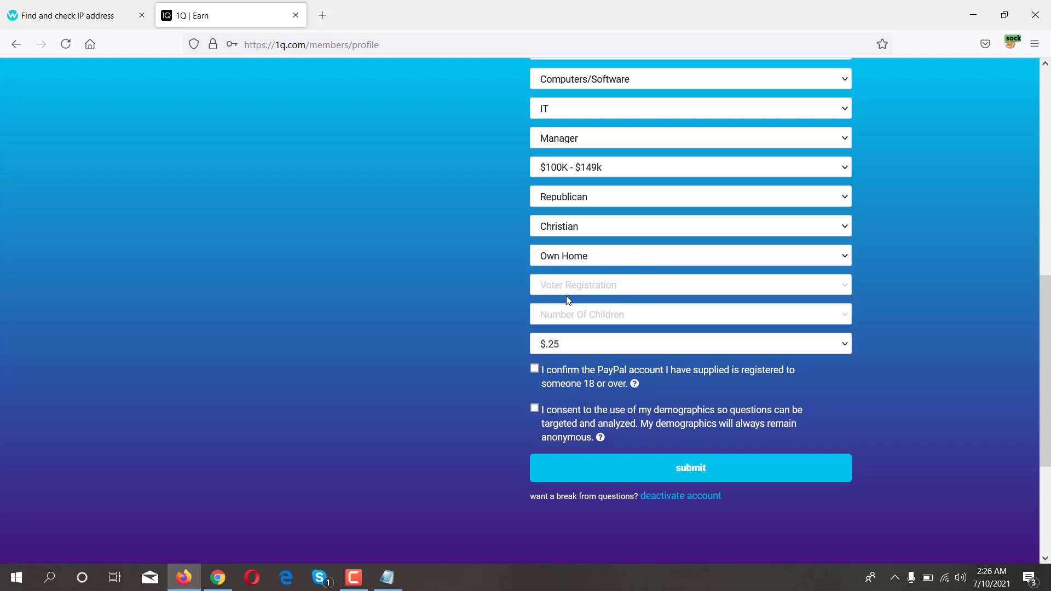
click(585, 287)
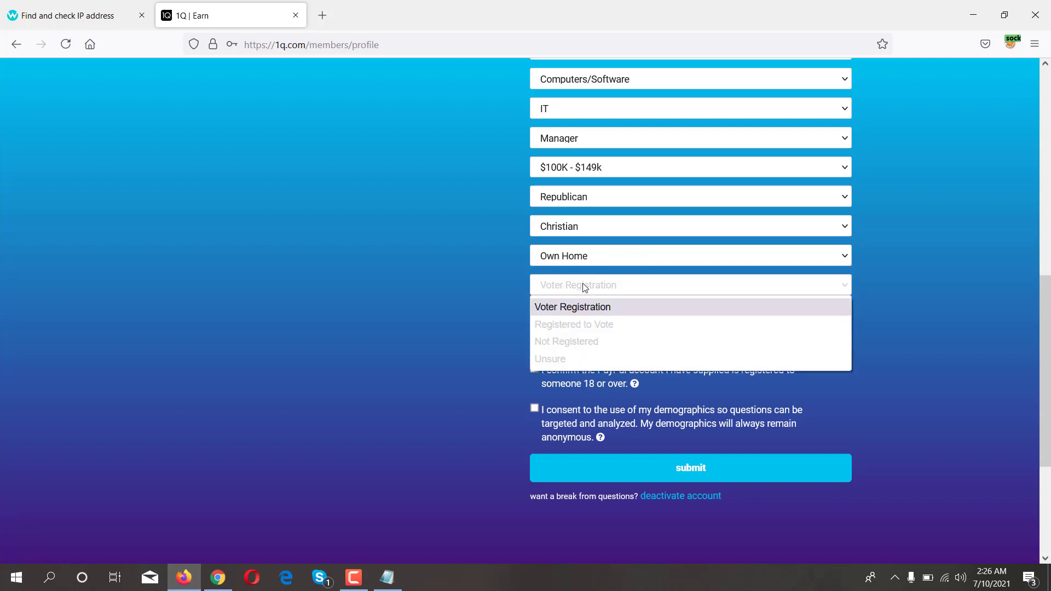
click(557, 329)
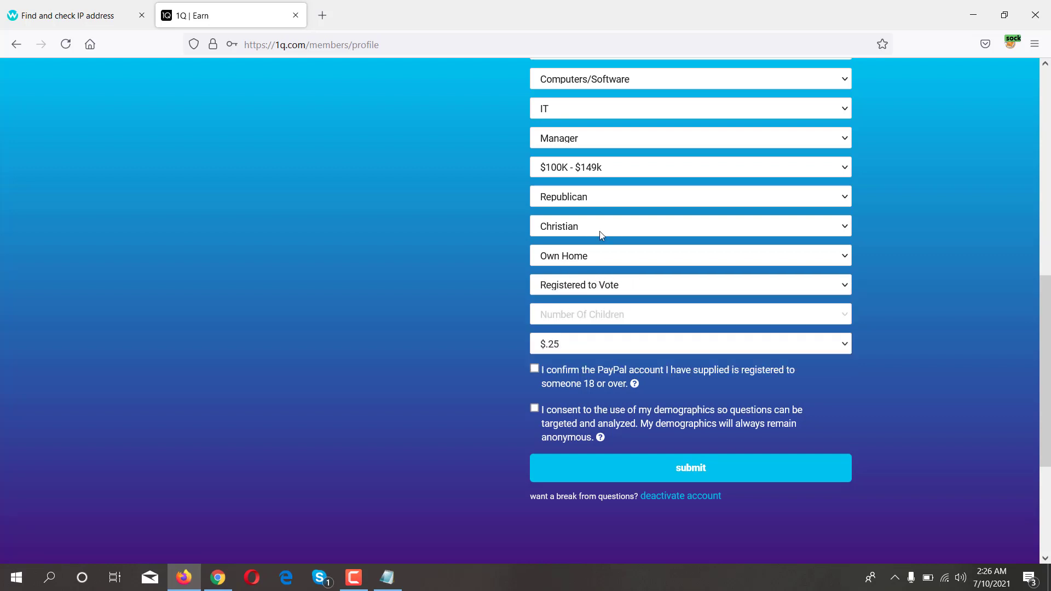
click(590, 317)
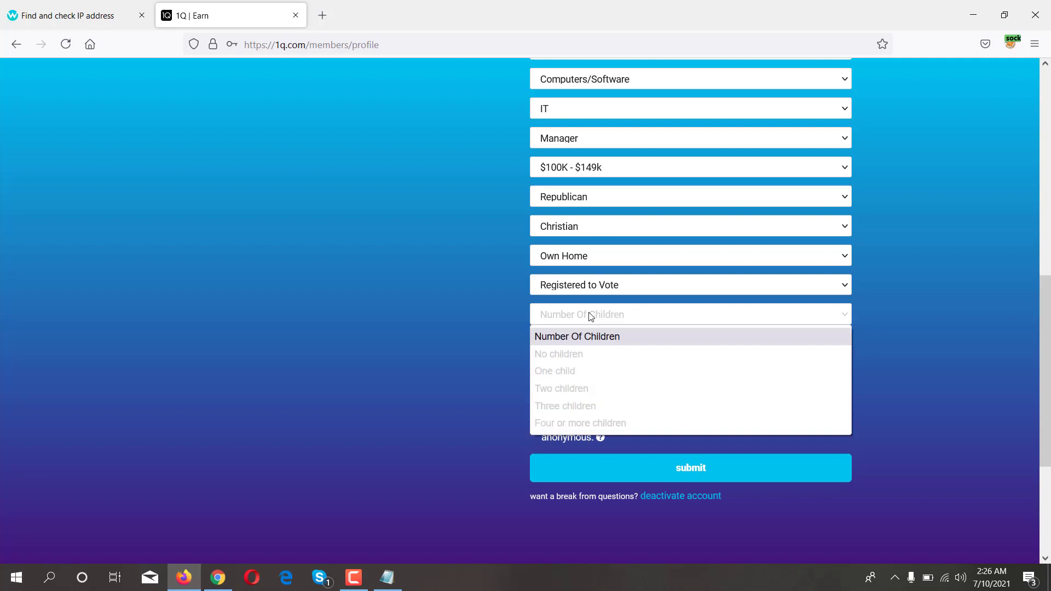
- Record one child with birth month 4 and birth year 2005
click(560, 372)
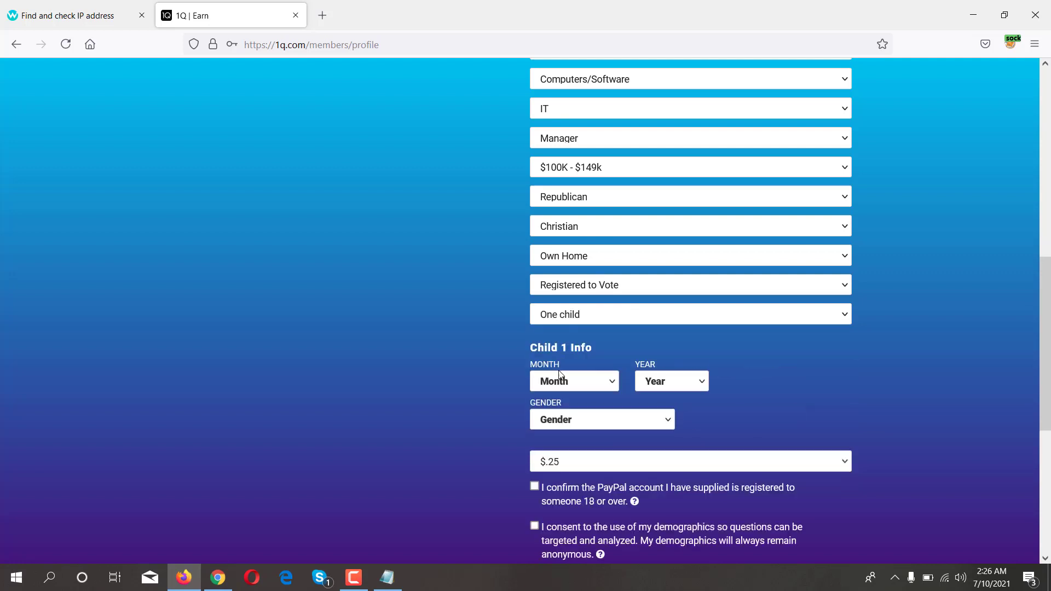
scroll(585, 344, down, 2)
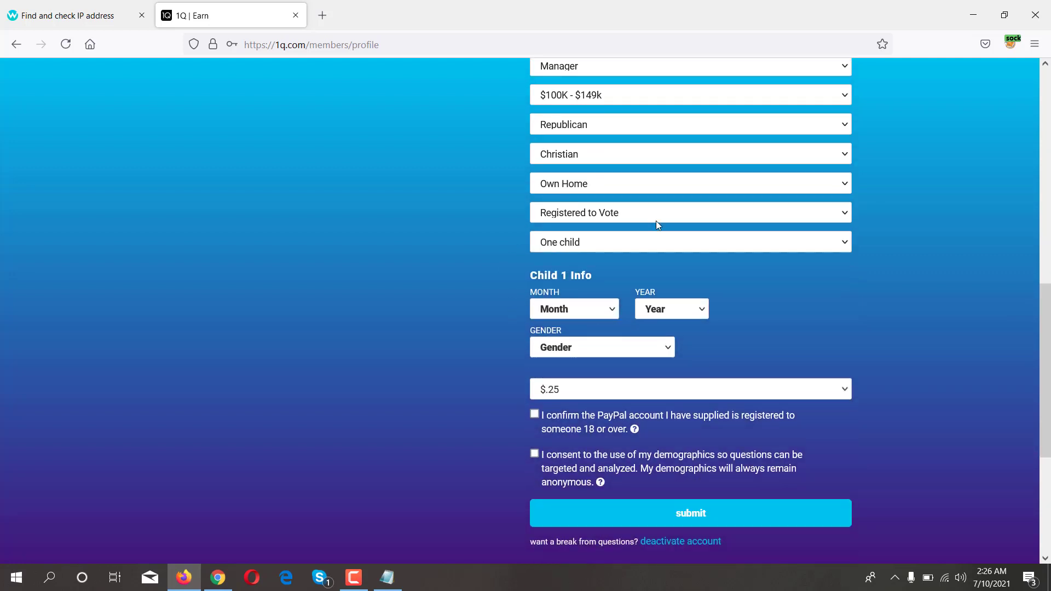
click(606, 310)
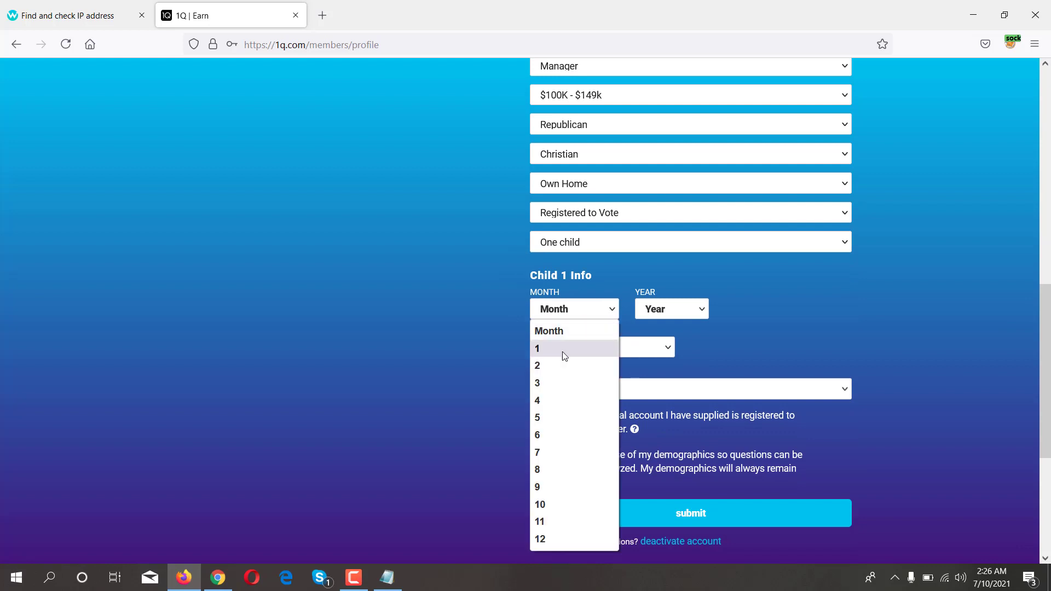
click(557, 396)
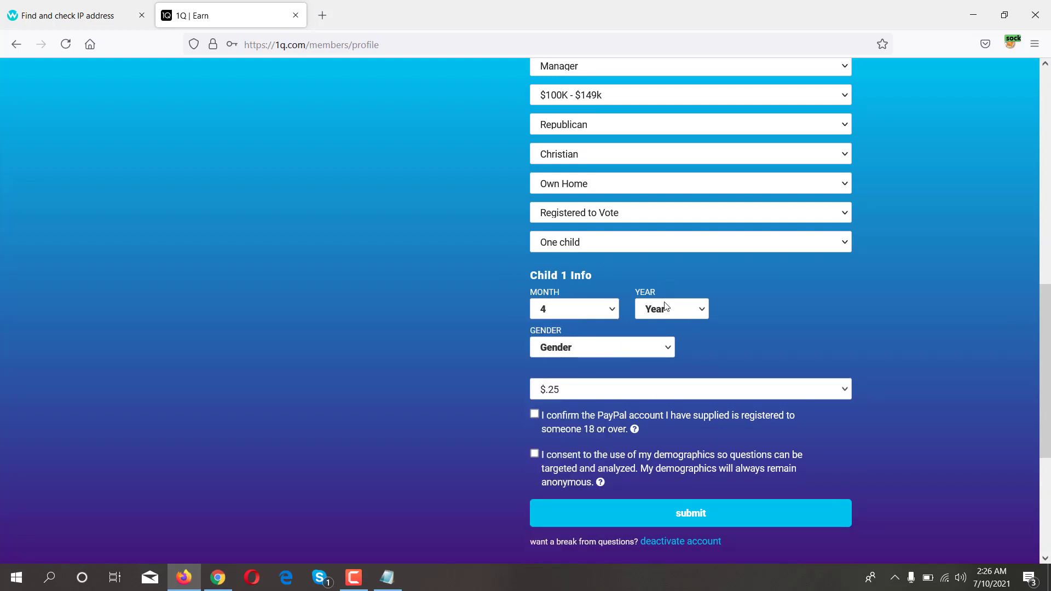
click(685, 310)
scroll(678, 450, down, 4)
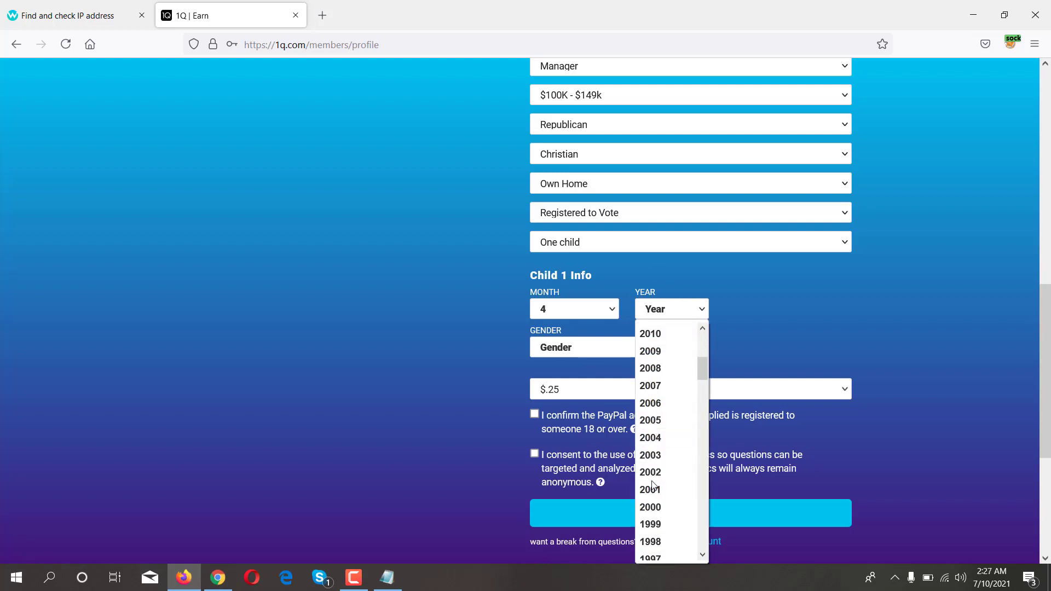
scroll(676, 485, up, 1)
scroll(649, 432, up, 2)
scroll(650, 492, down, 1)
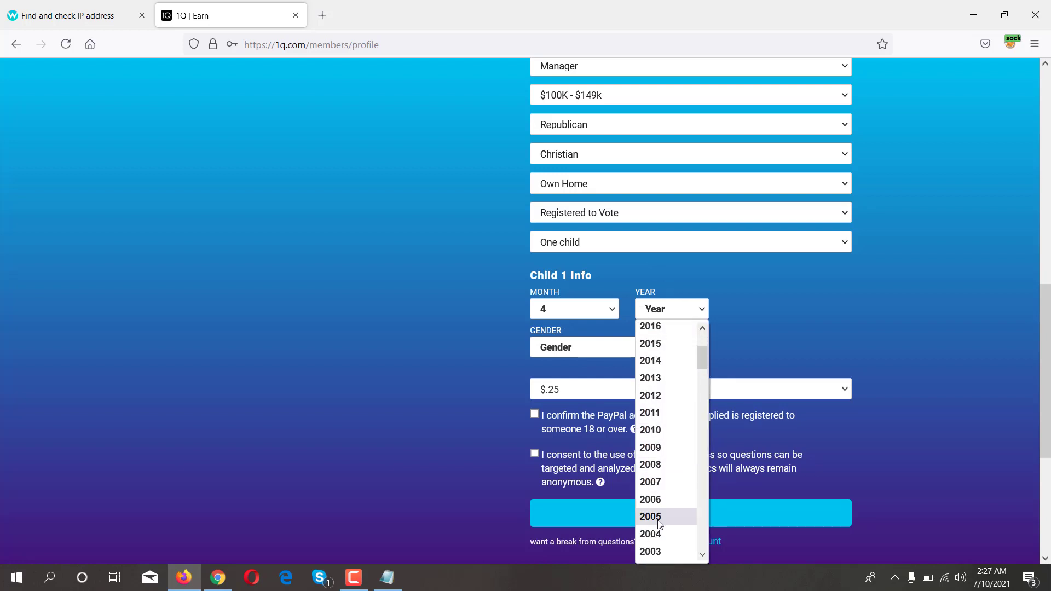
click(652, 519)
- Keep the $.25 payment option and consent to use of demographics
click(538, 393)
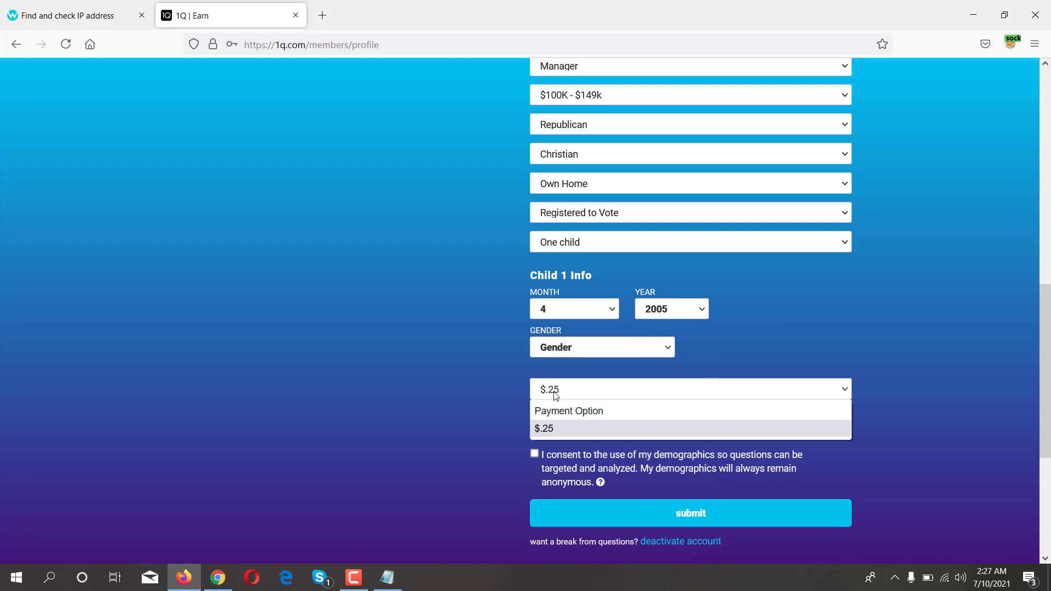
click(562, 429)
click(558, 391)
click(542, 429)
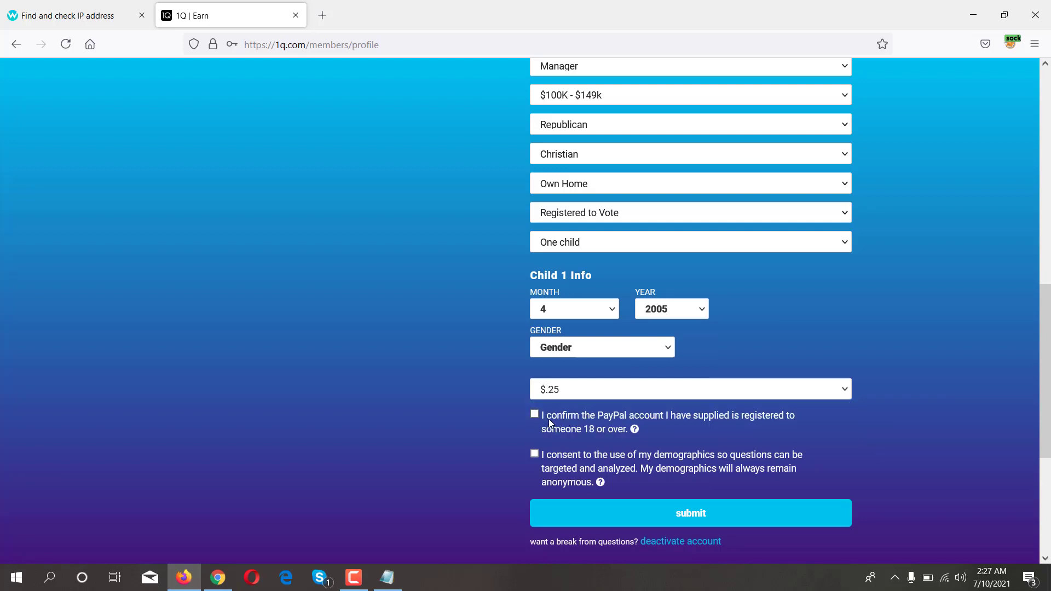
click(533, 455)
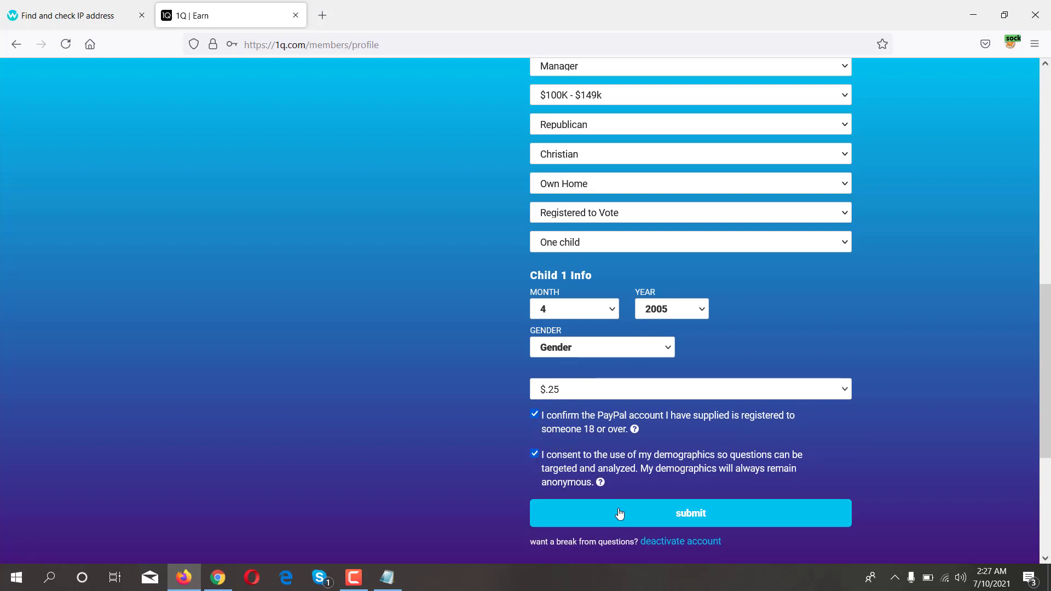
- Submit the profile form, paste the texted verification code, and confirm with 'Sign me up!'
click(647, 511)
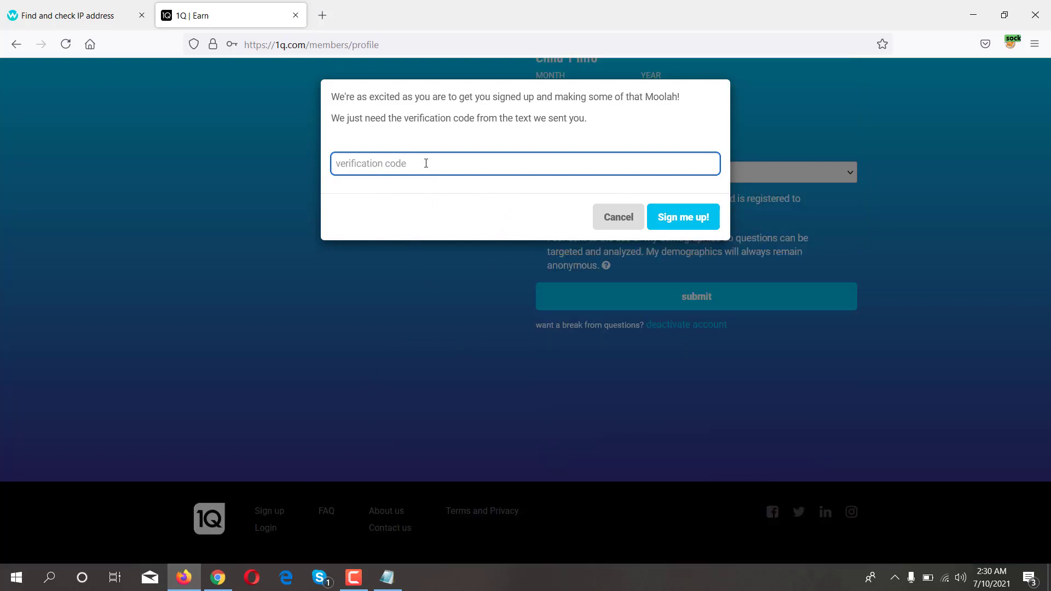
key(ctrl+v)
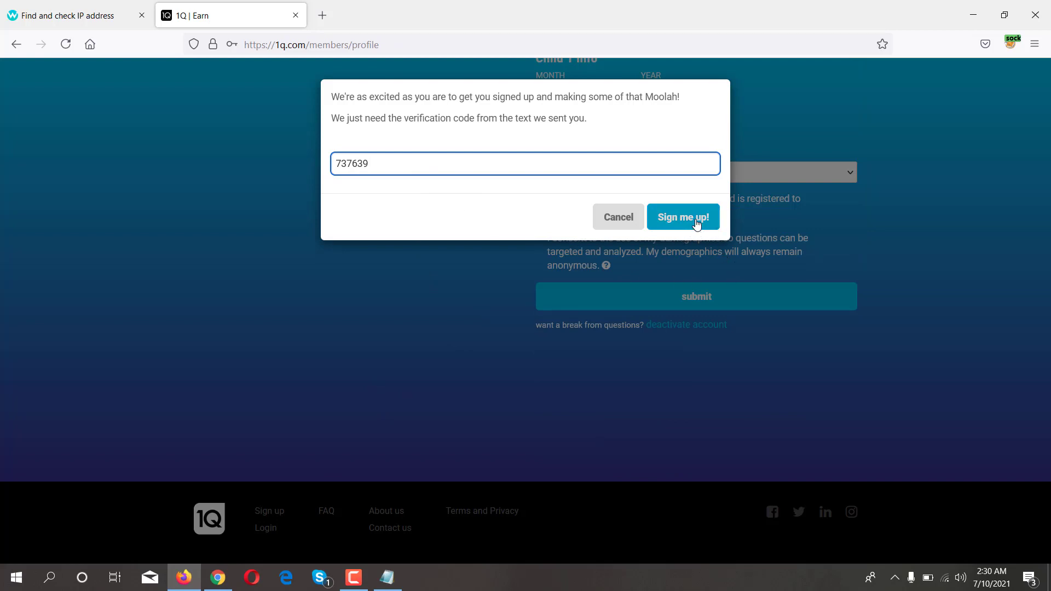
click(696, 219)
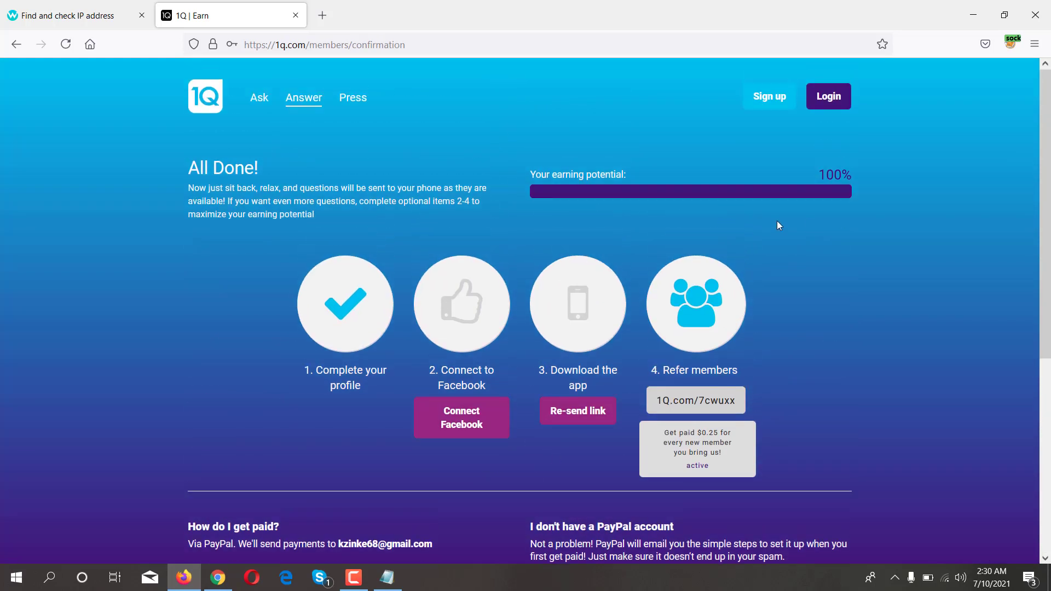
- Highlight text on the All Done! page, then log in to view the member profile
drag(194, 162, 258, 167)
click(190, 187)
drag(199, 187, 425, 188)
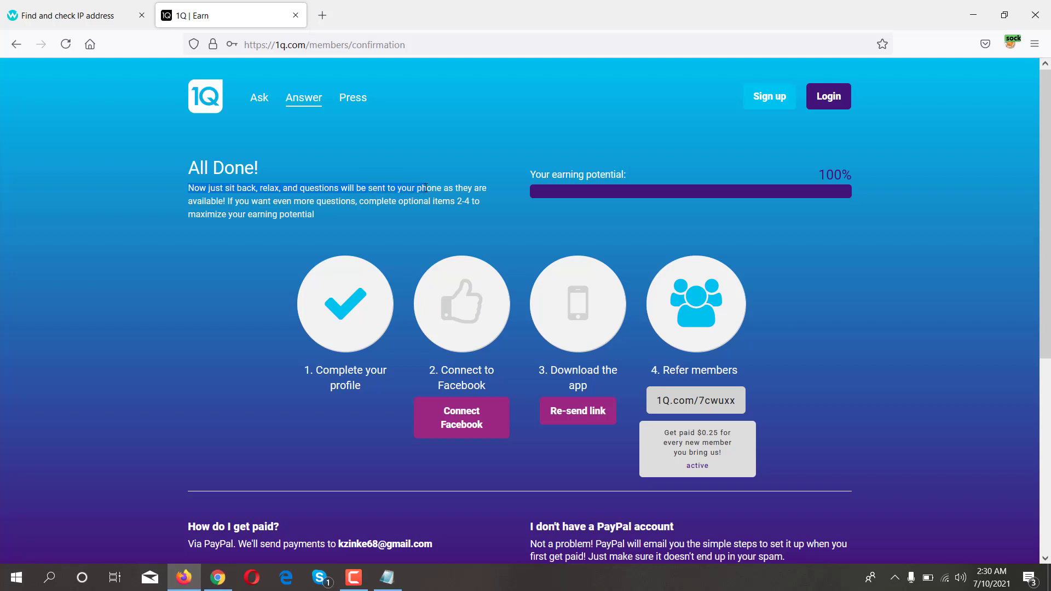
click(189, 174)
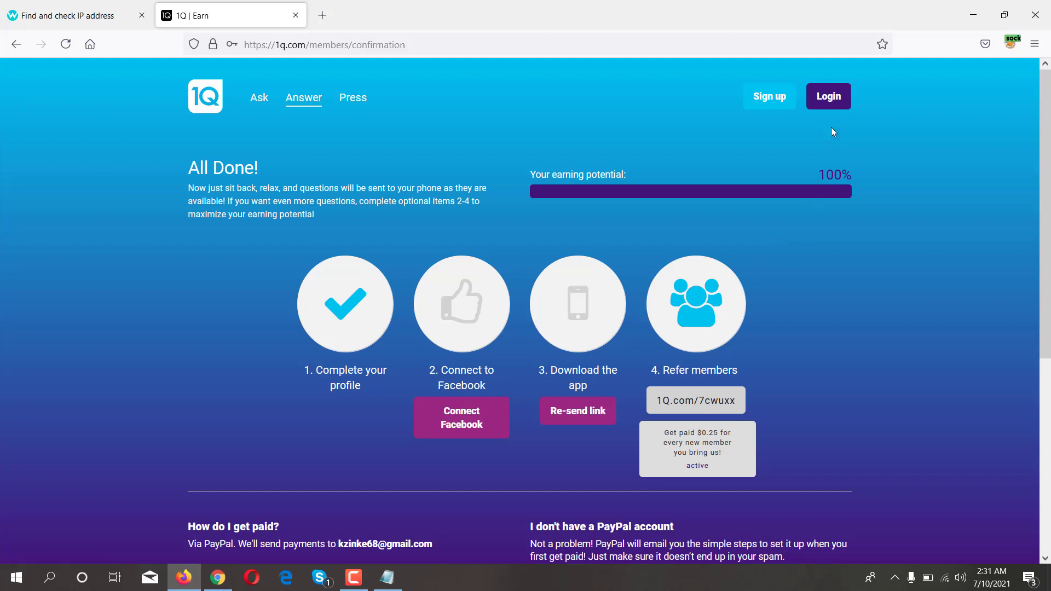
click(832, 103)
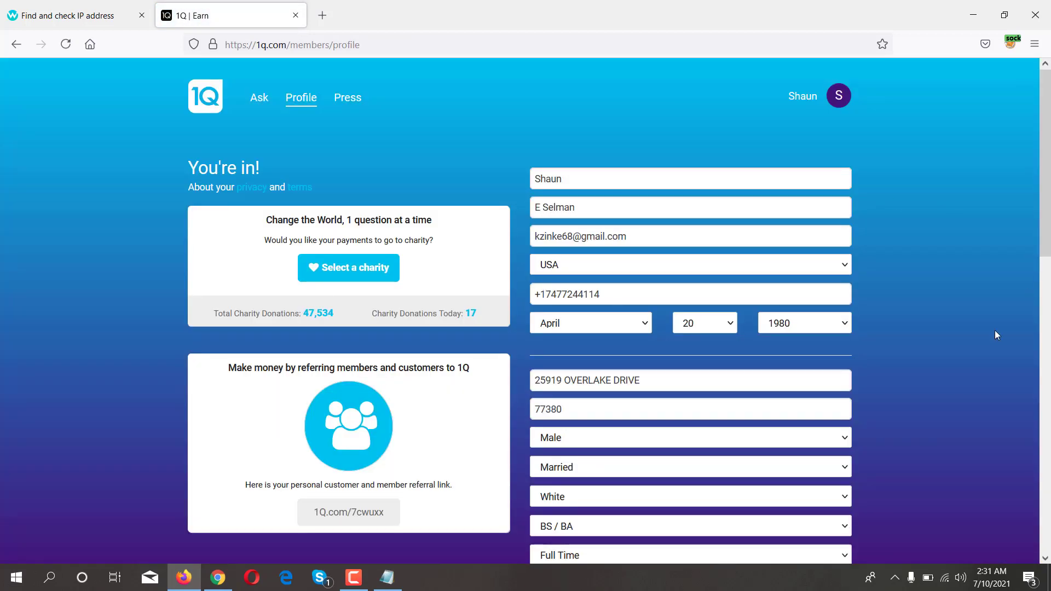
scroll(673, 312, down, 5)
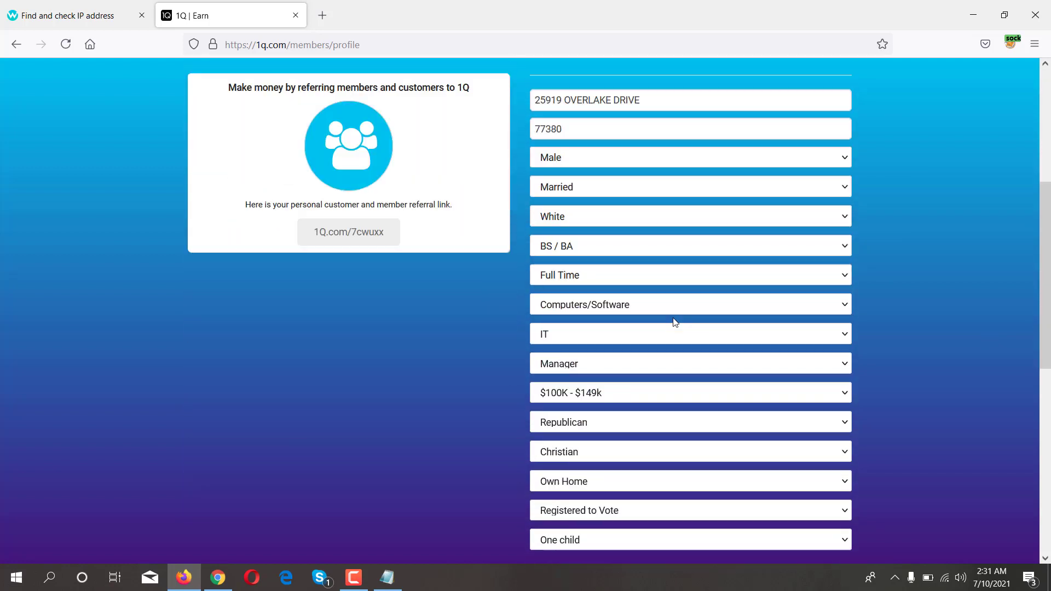
scroll(497, 428, up, 5)
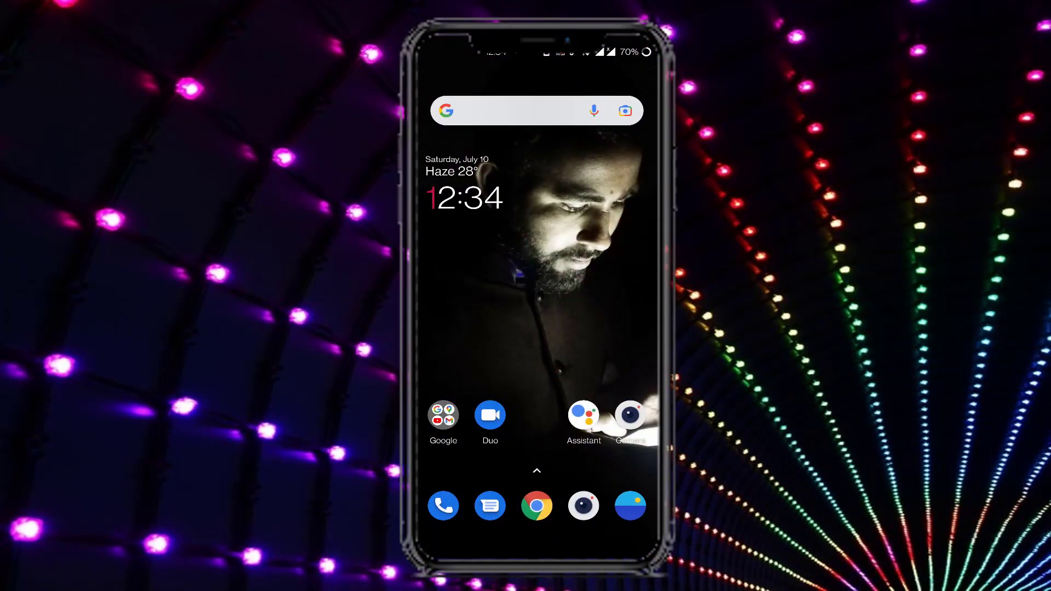
- Find Play Store through the phone's app search and search it for 1q
drag(536, 471, 537, 274)
click(481, 92)
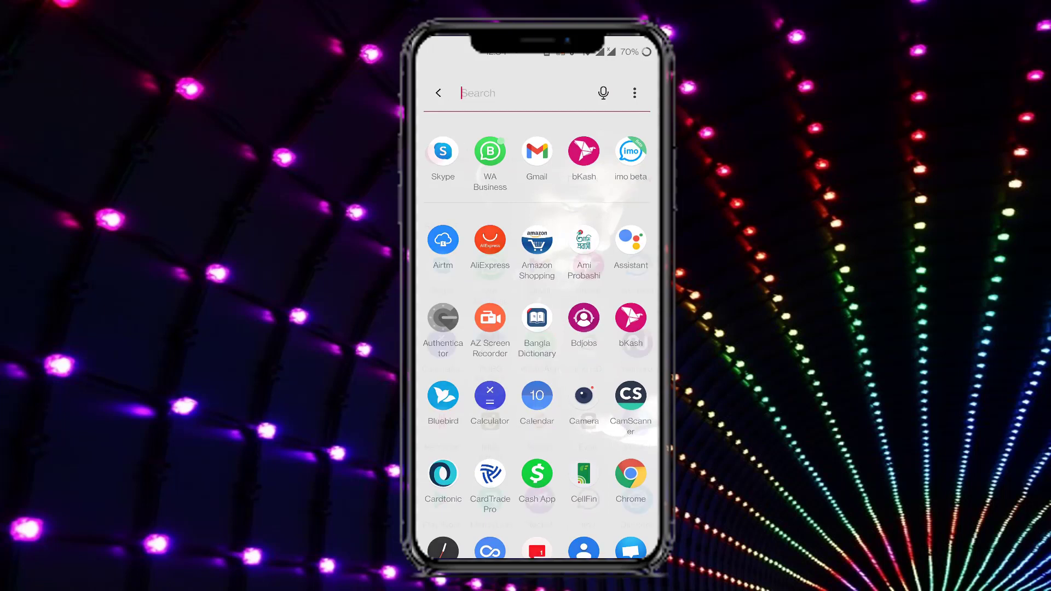
text(Play)
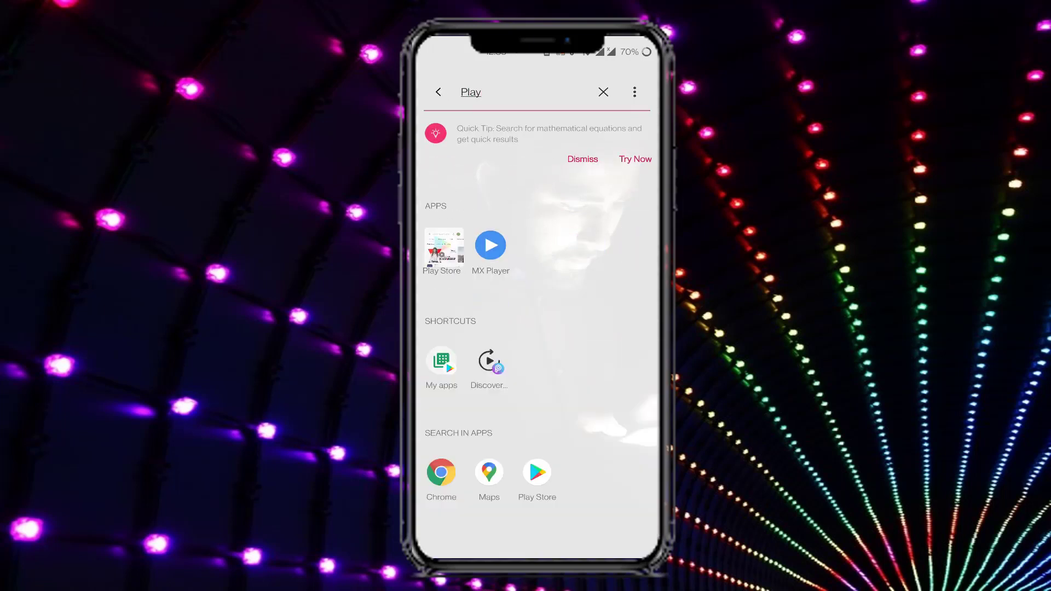
click(438, 244)
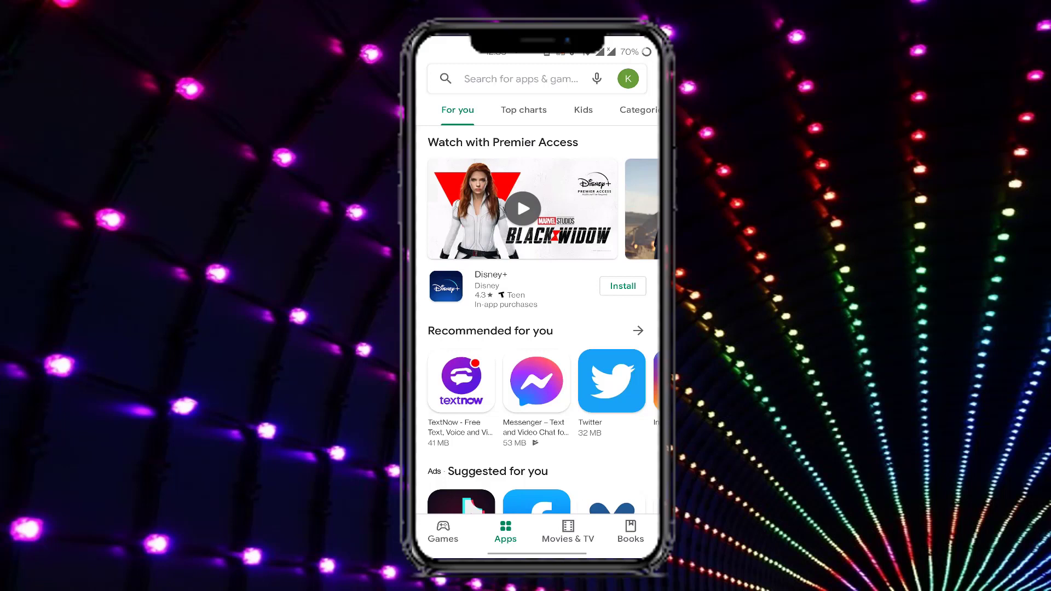
click(520, 79)
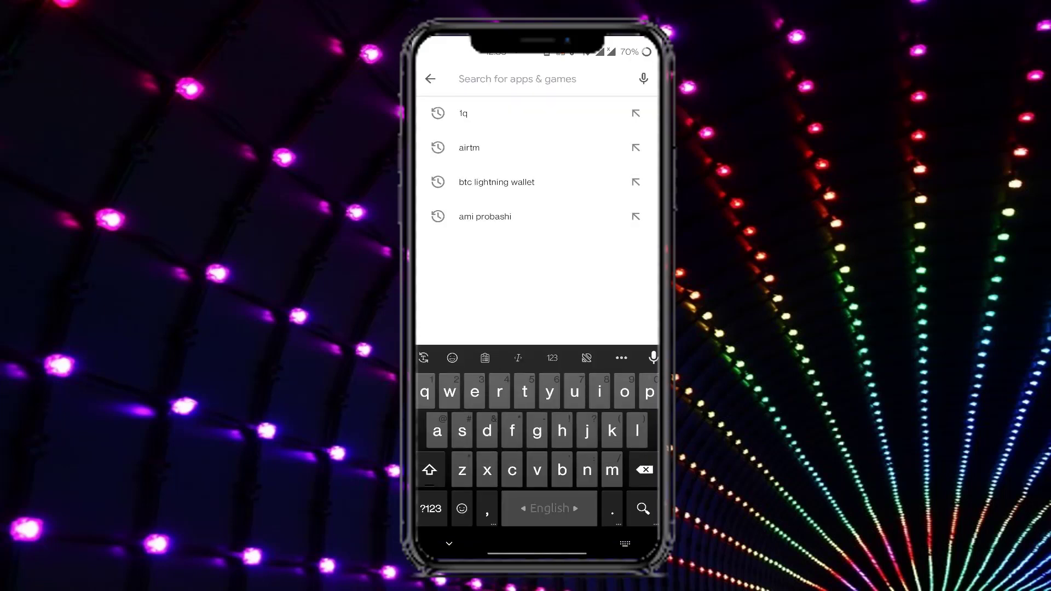
click(463, 113)
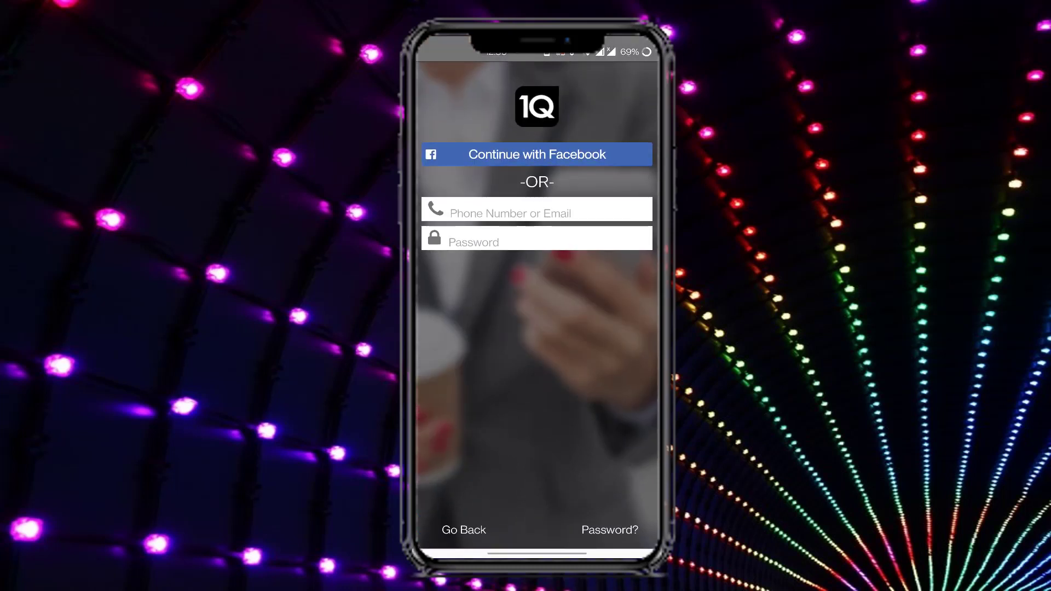
- Log in to the 1Q app with the account e-mail and password
click(537, 209)
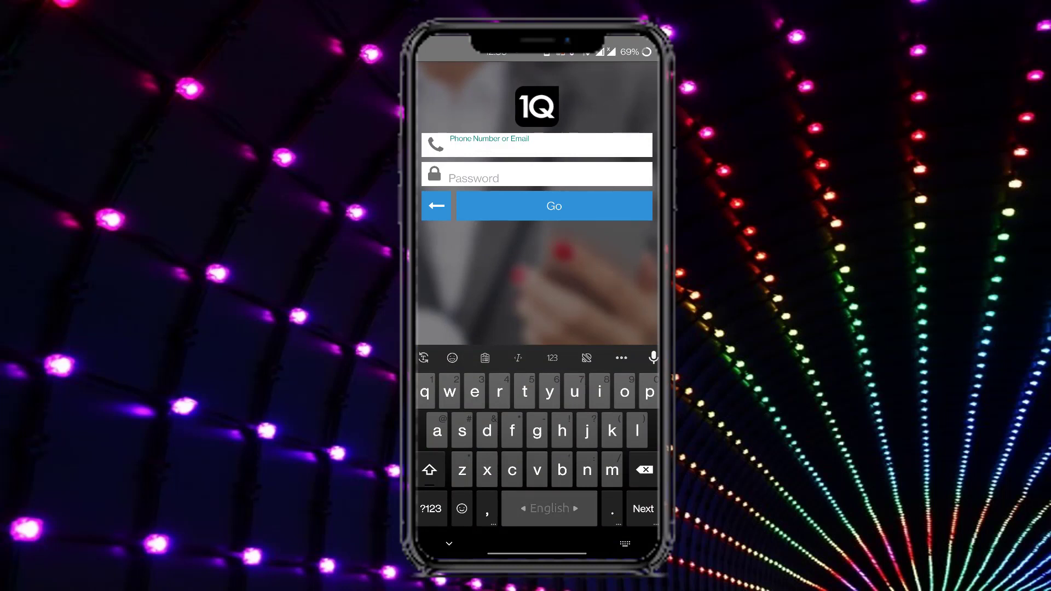
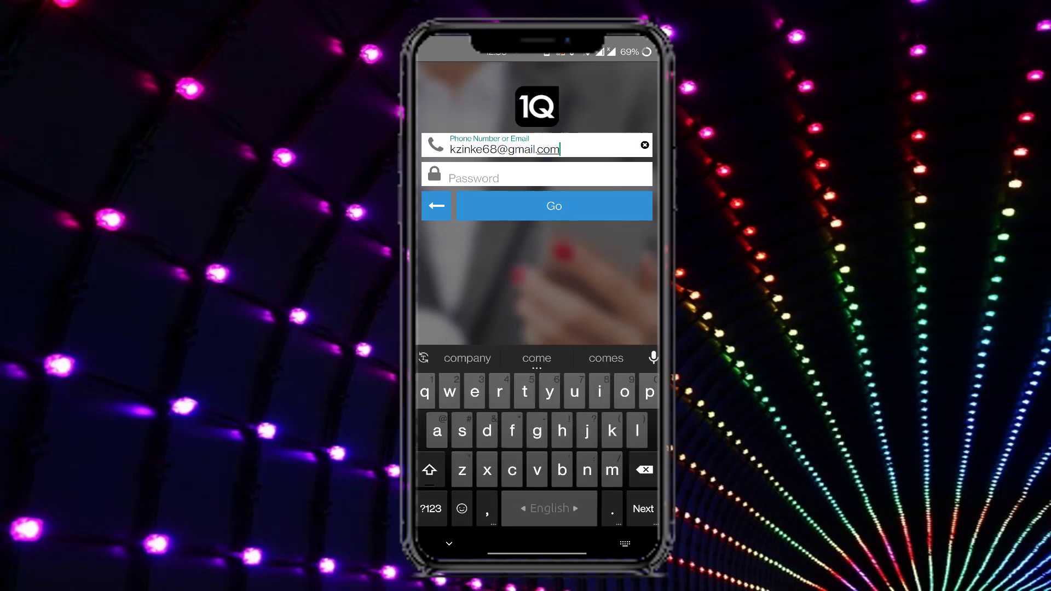
key(Tab)
click(430, 509)
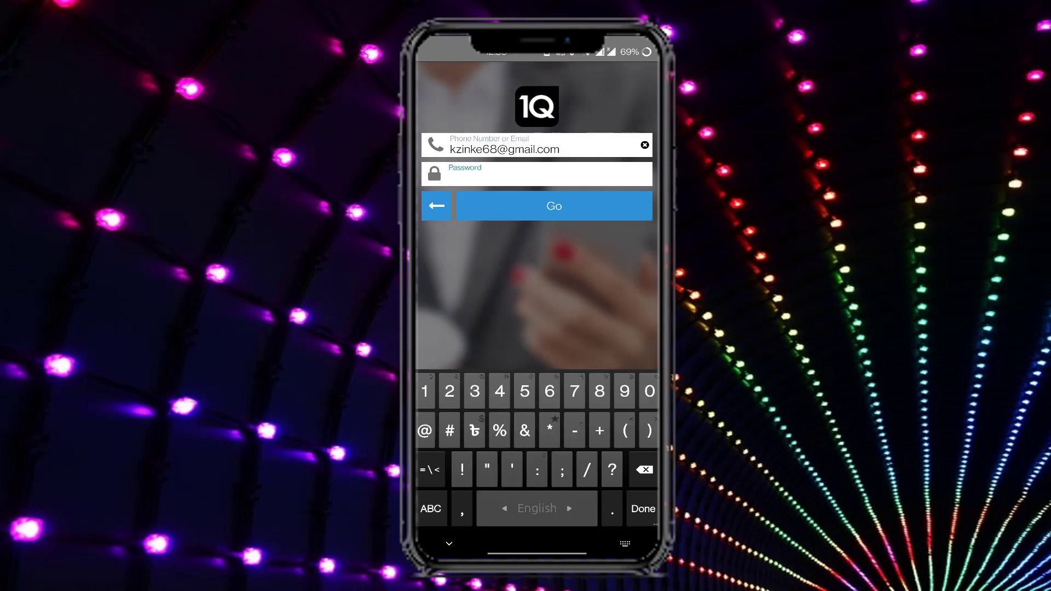
key(Return)
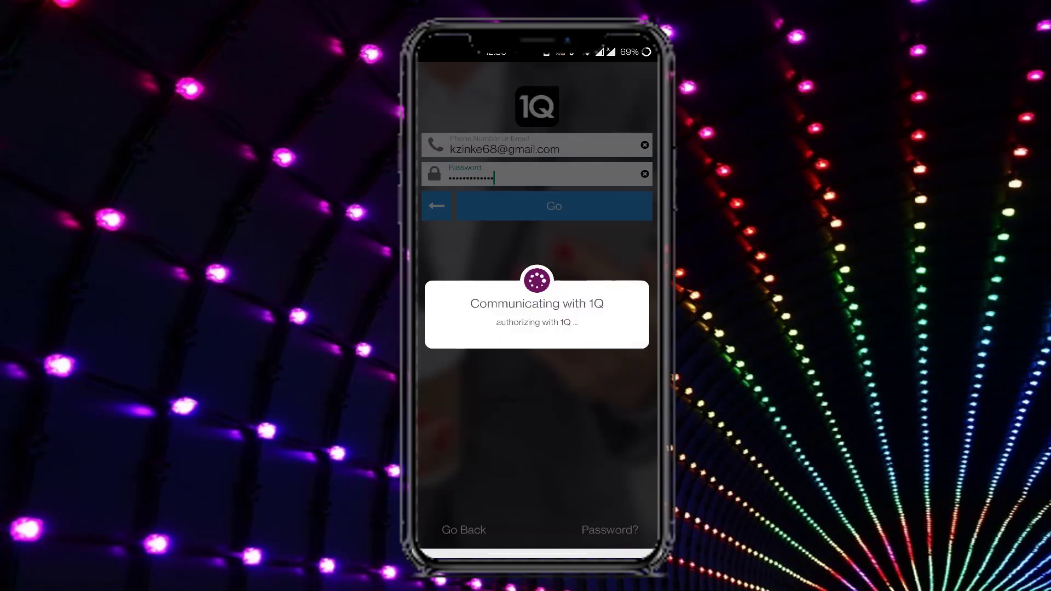